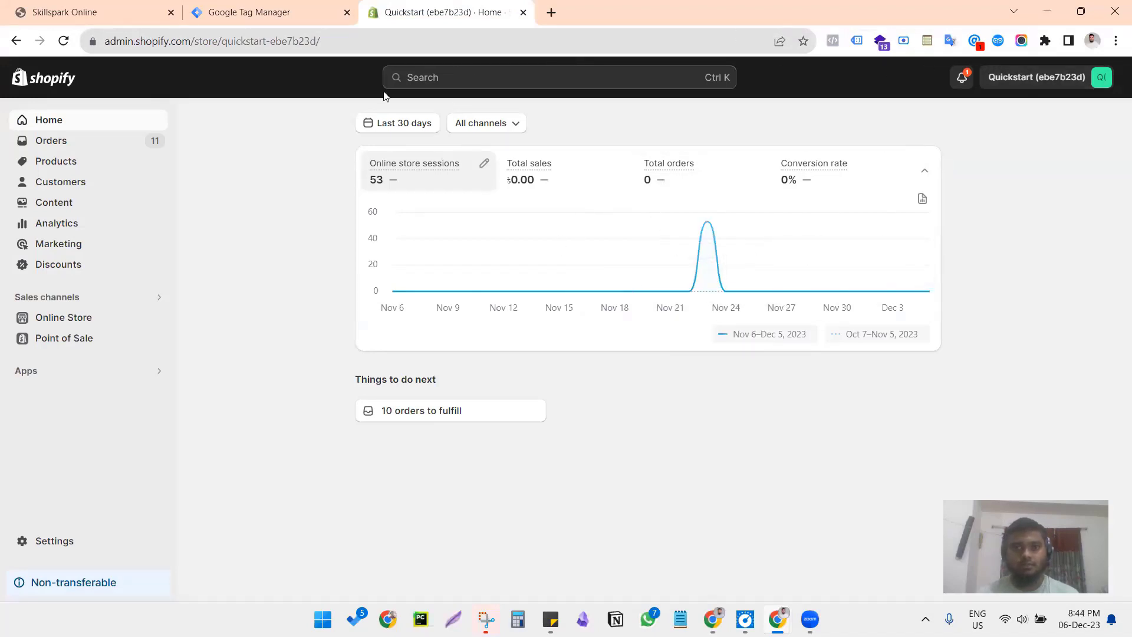
Step: Open the online store's storefront, enable Tag Assistant Legacy, reload the page and examine the tag analysis
{"action": "left_click", "coordinate": [157, 318]}
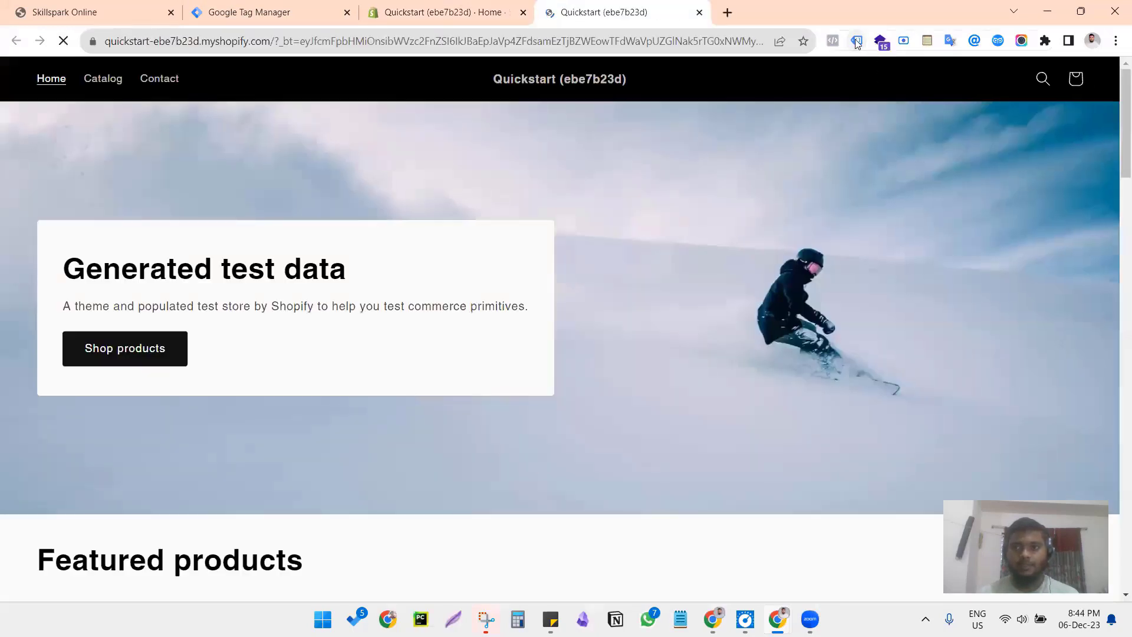
{"action": "left_click", "coordinate": [855, 40]}
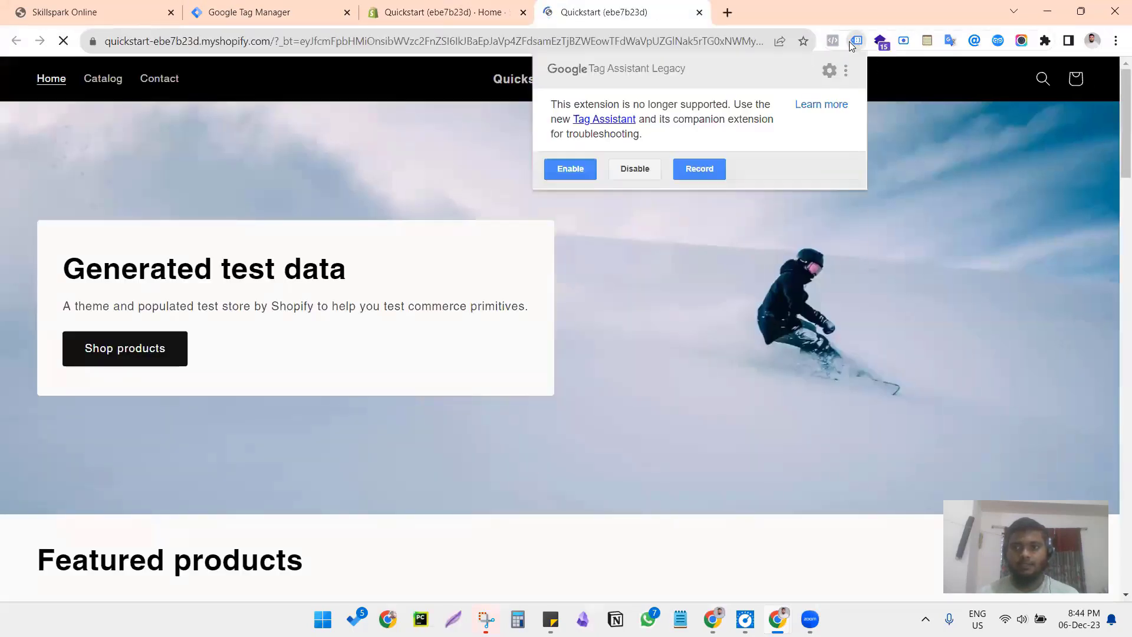
{"action": "left_click", "coordinate": [570, 250]}
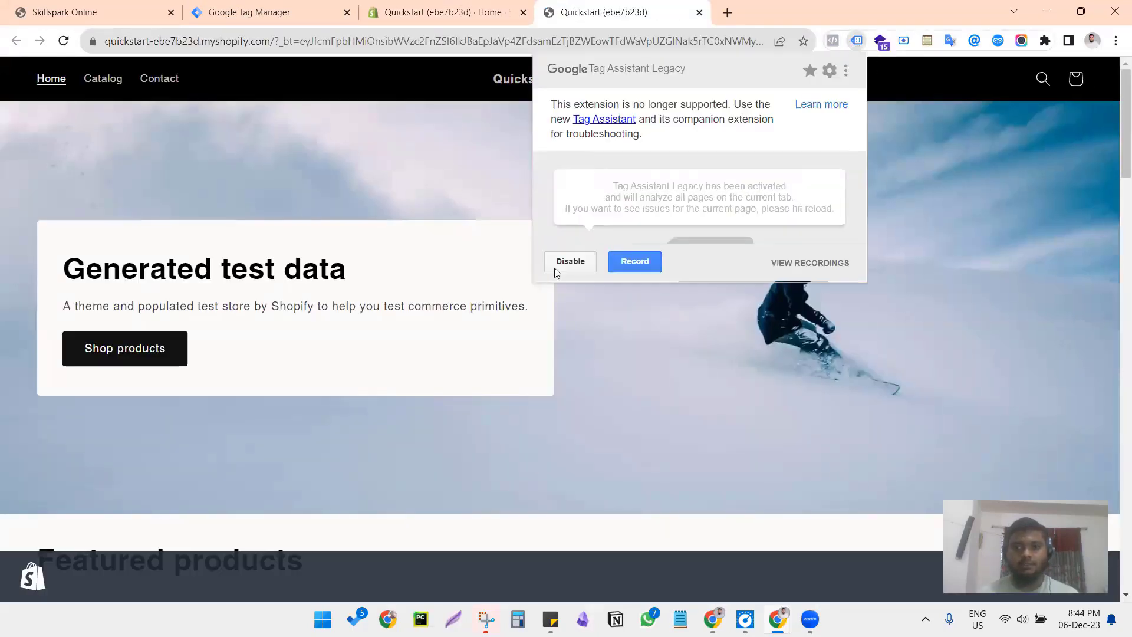
{"action": "left_click", "coordinate": [295, 44]}
{"action": "key", "text": "Return"}
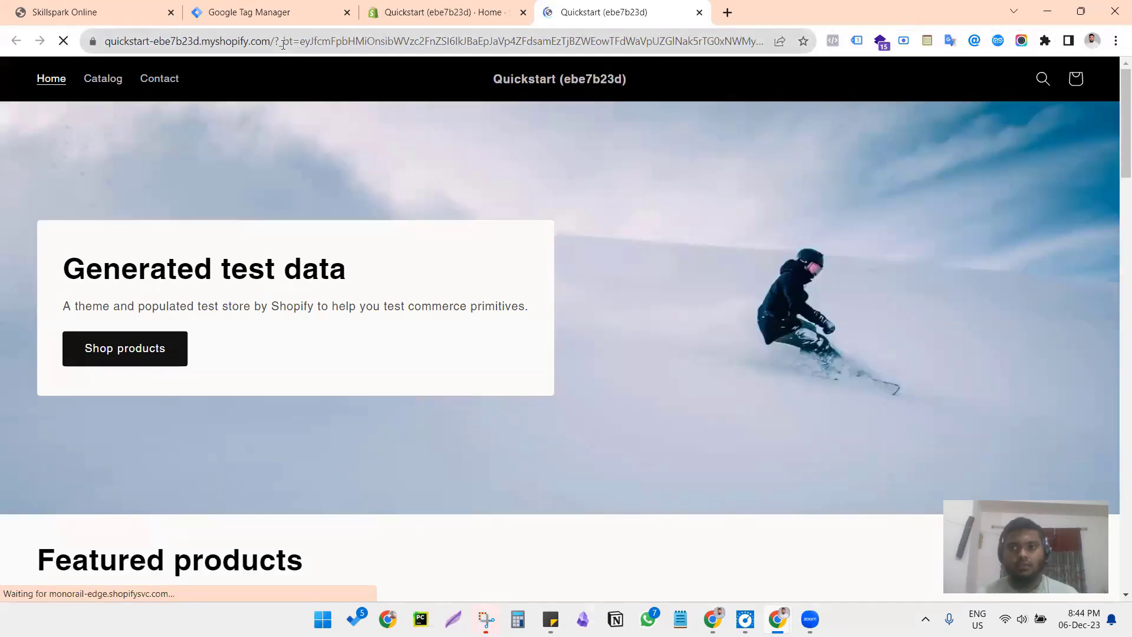
{"action": "left_click", "coordinate": [857, 40]}
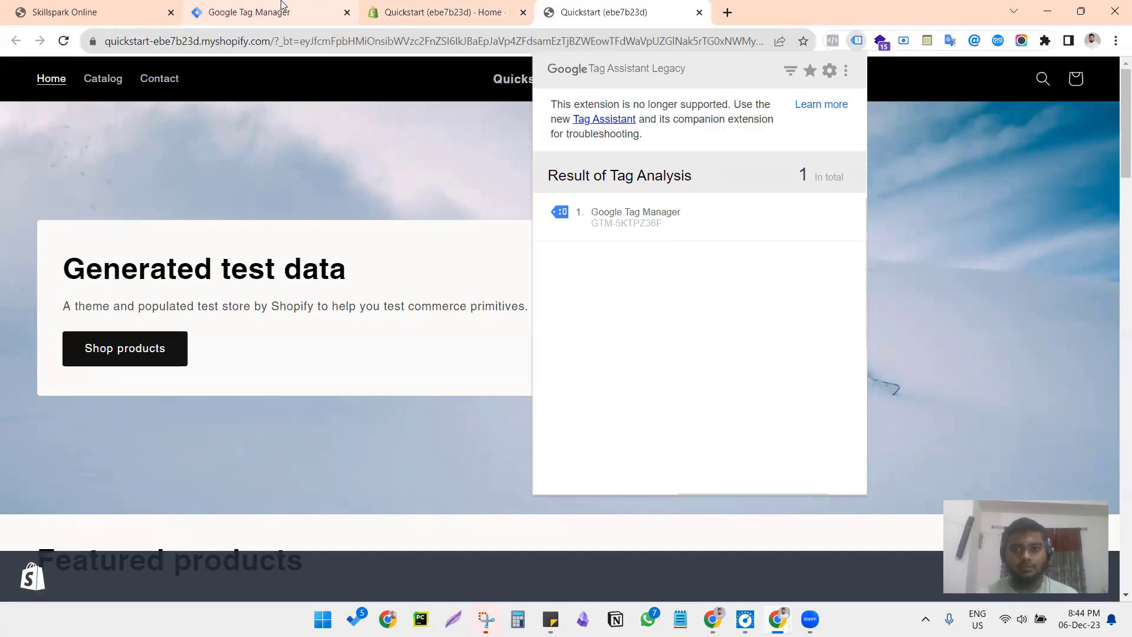
Step: Check the container ID in Google Tag Manager against the tag found on the storefront, and close the storefront page
{"action": "left_click", "coordinate": [248, 5]}
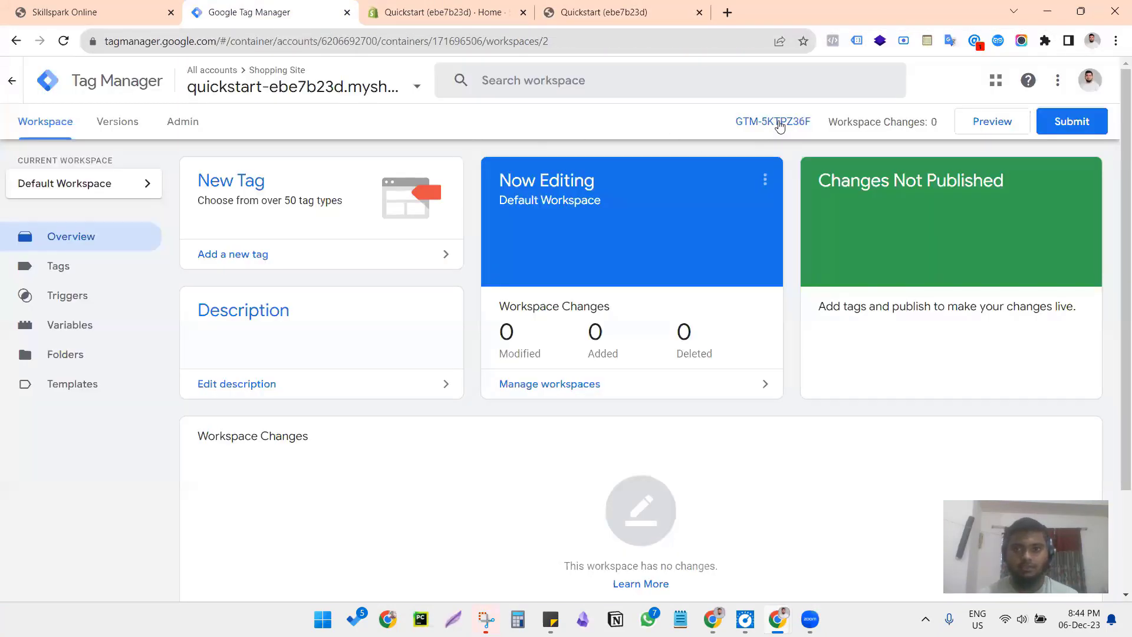
{"action": "middle_click", "coordinate": [581, 4]}
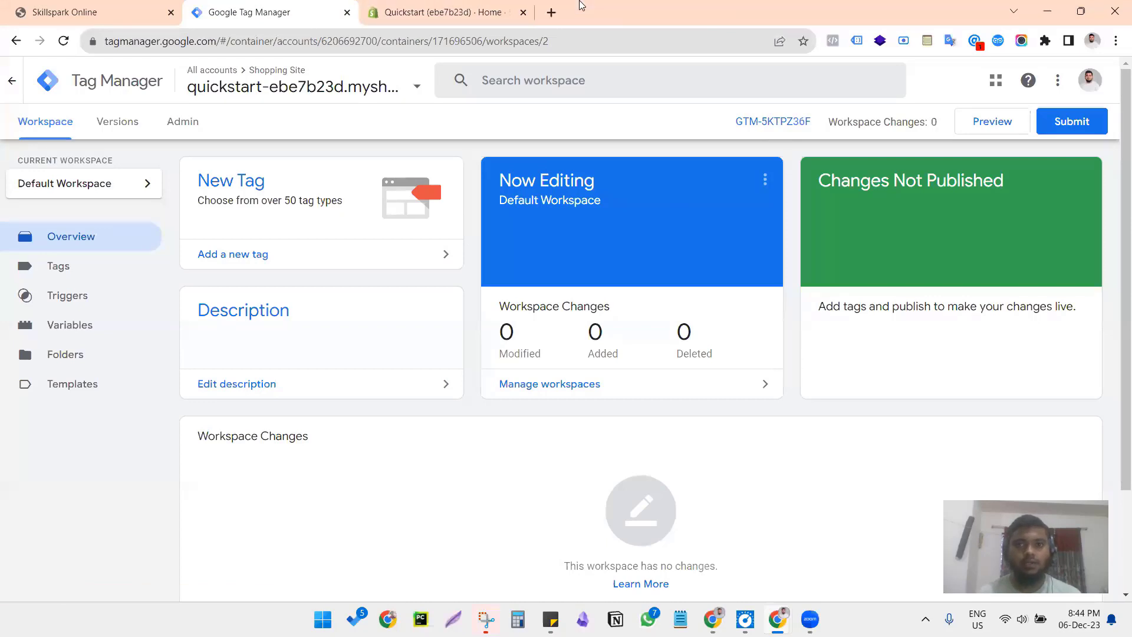
{"action": "left_click_drag", "start_coordinate": [454, 9], "coordinate": [277, 8]}
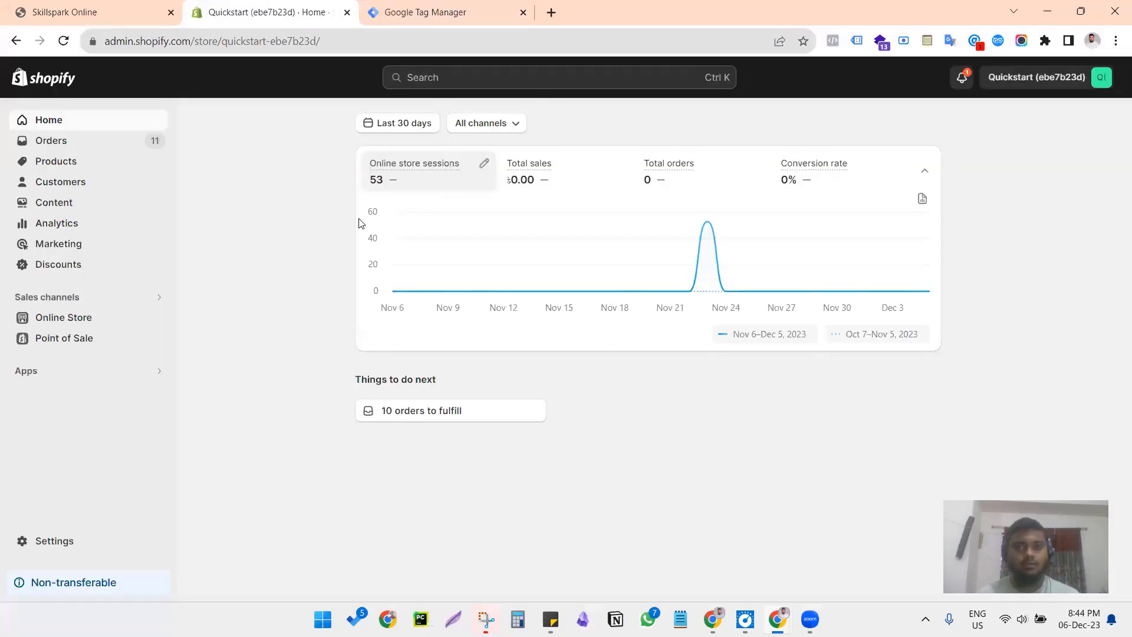
{"action": "left_click_drag", "start_coordinate": [433, 10], "coordinate": [298, 10]}
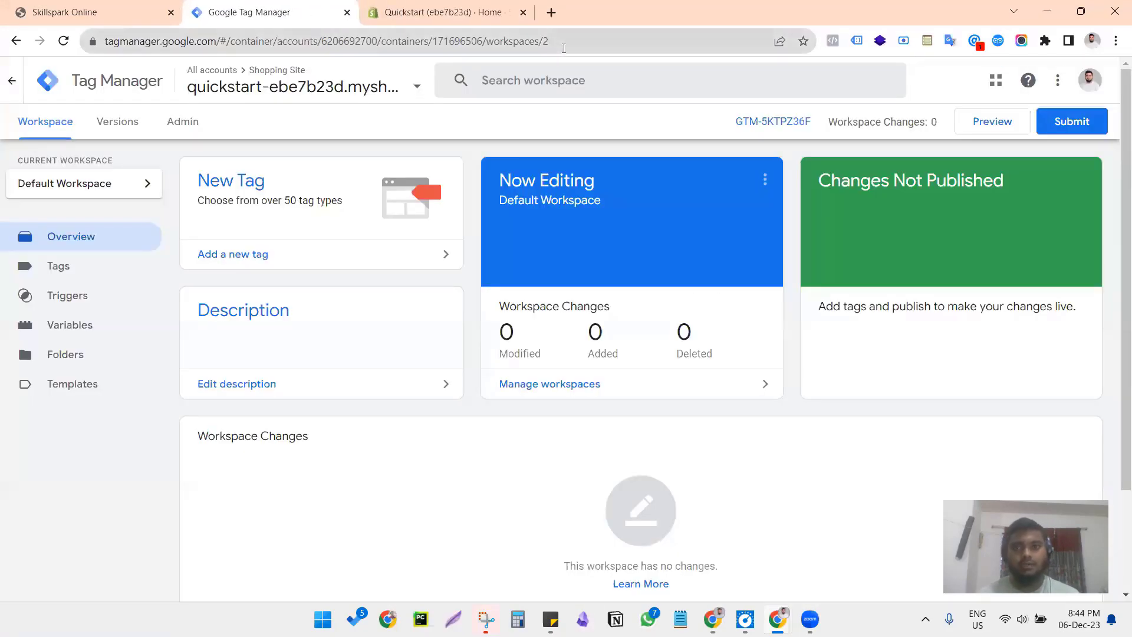
Step: Open business.facebook.com in a new tab, close the Skillspark Online page and go to the Meta Business Suite settings
{"action": "left_click", "coordinate": [551, 12]}
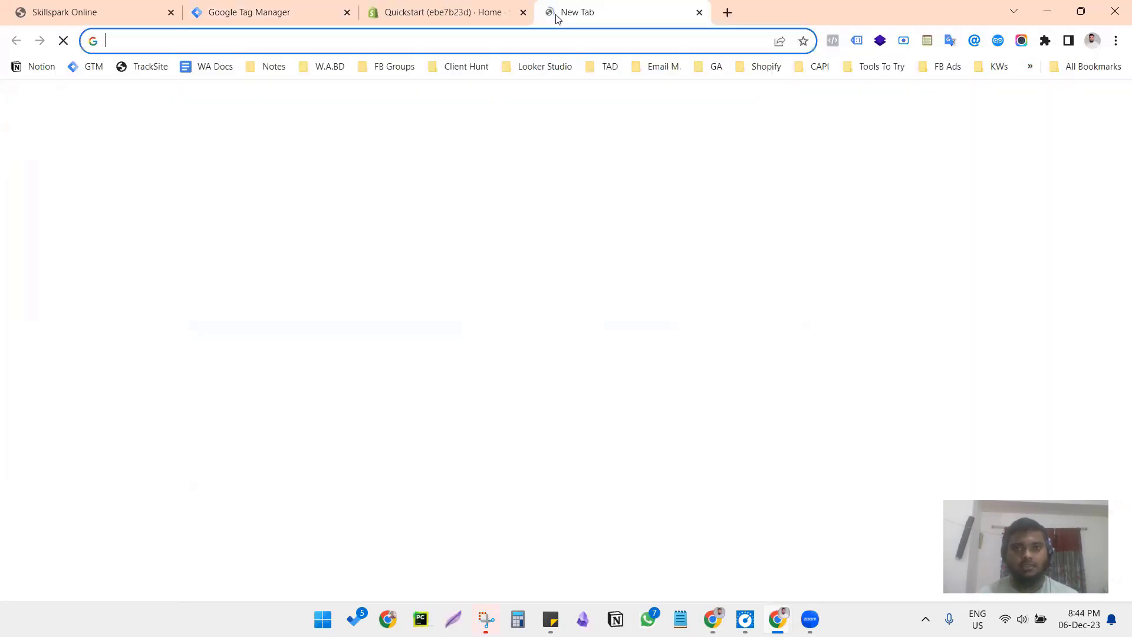
{"action": "type", "text": "busin"}
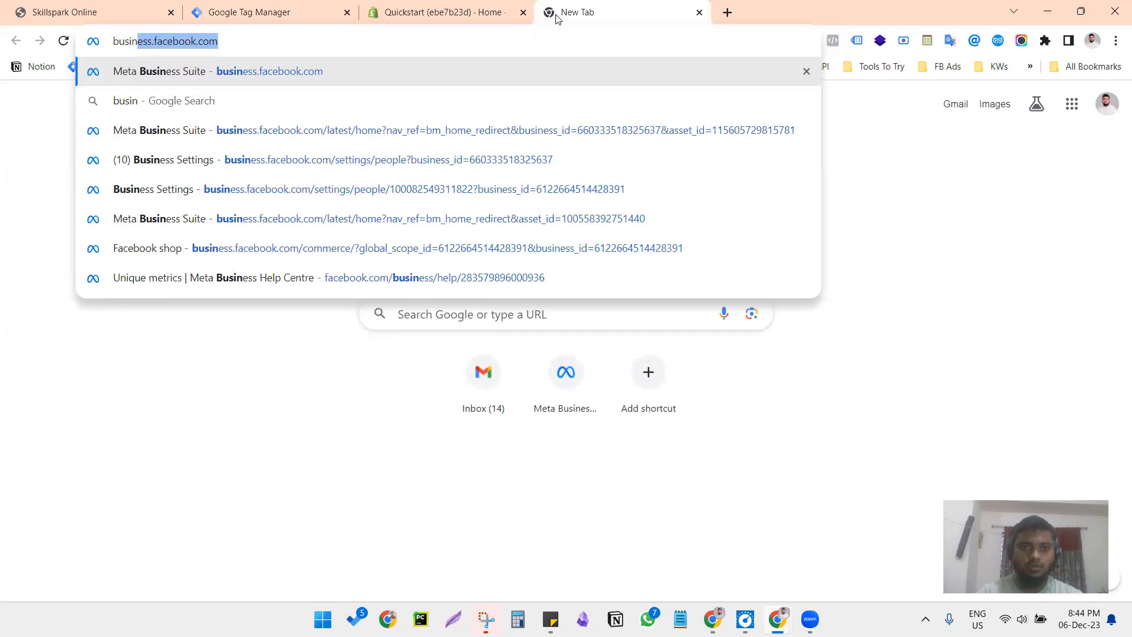
{"action": "key", "text": "Return"}
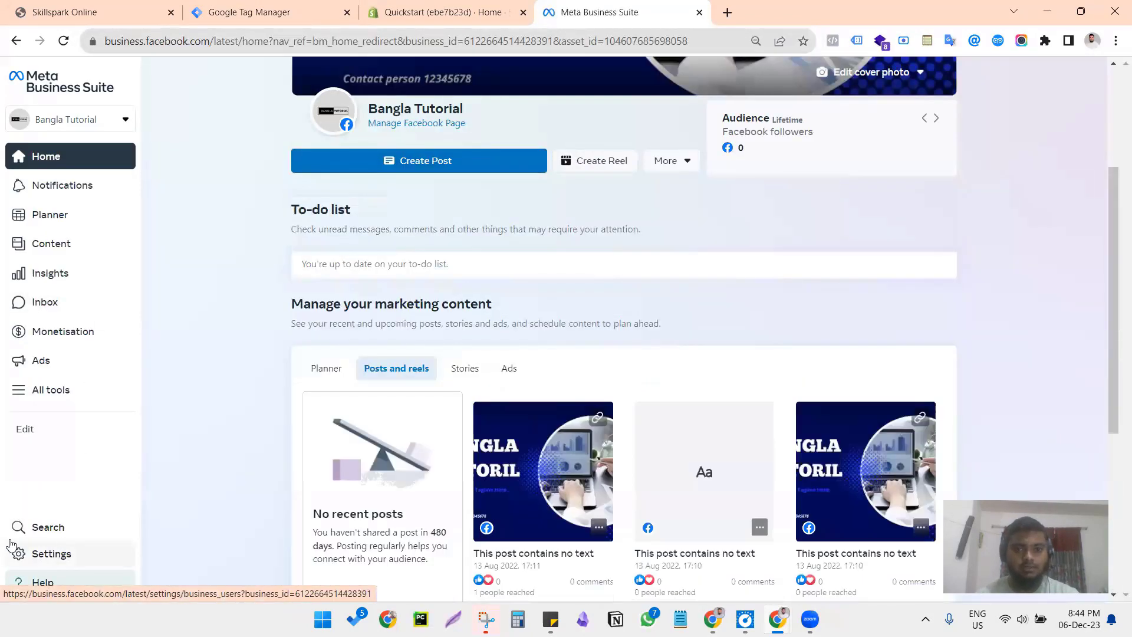
{"action": "scroll", "coordinate": [421, 400], "scroll_direction": "down", "scroll_amount": 3}
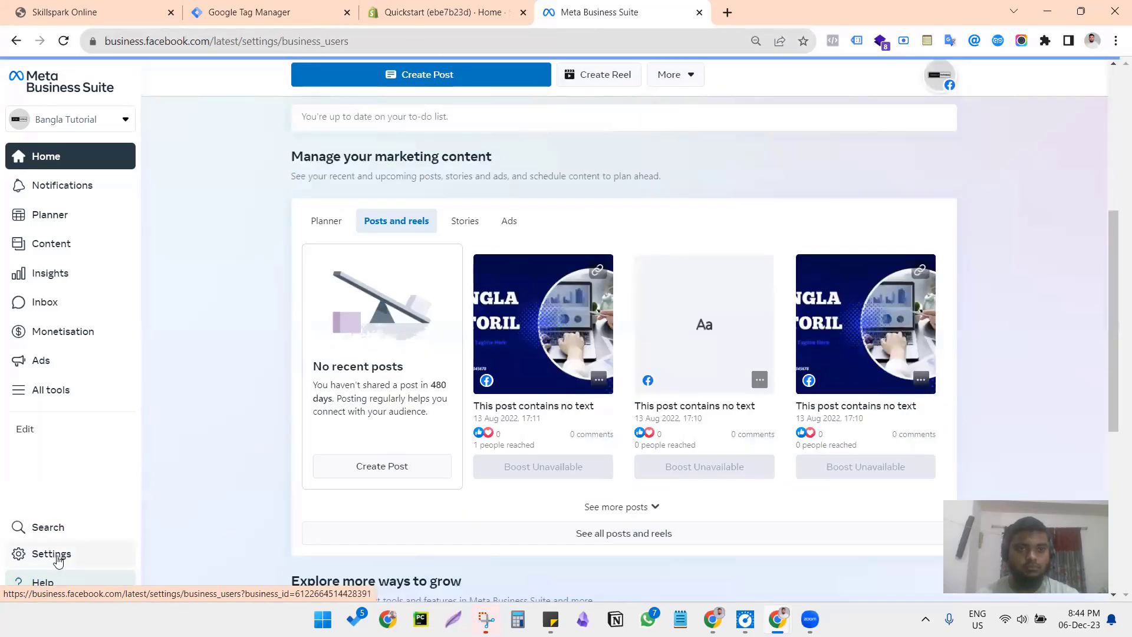
{"action": "middle_click", "coordinate": [83, 10]}
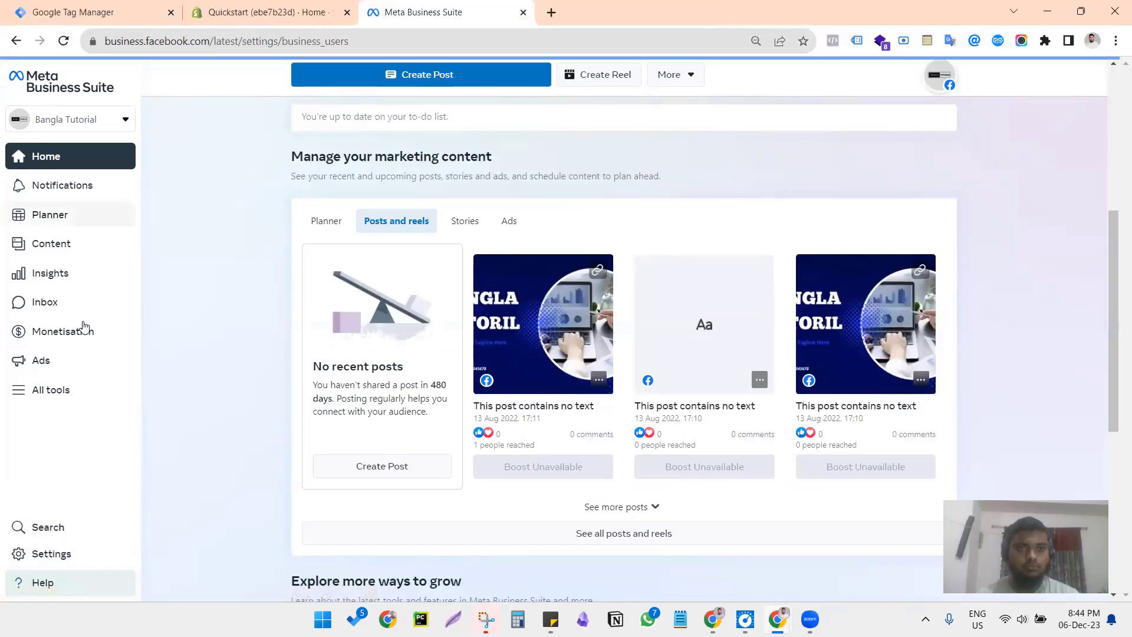
{"action": "left_click", "coordinate": [92, 558]}
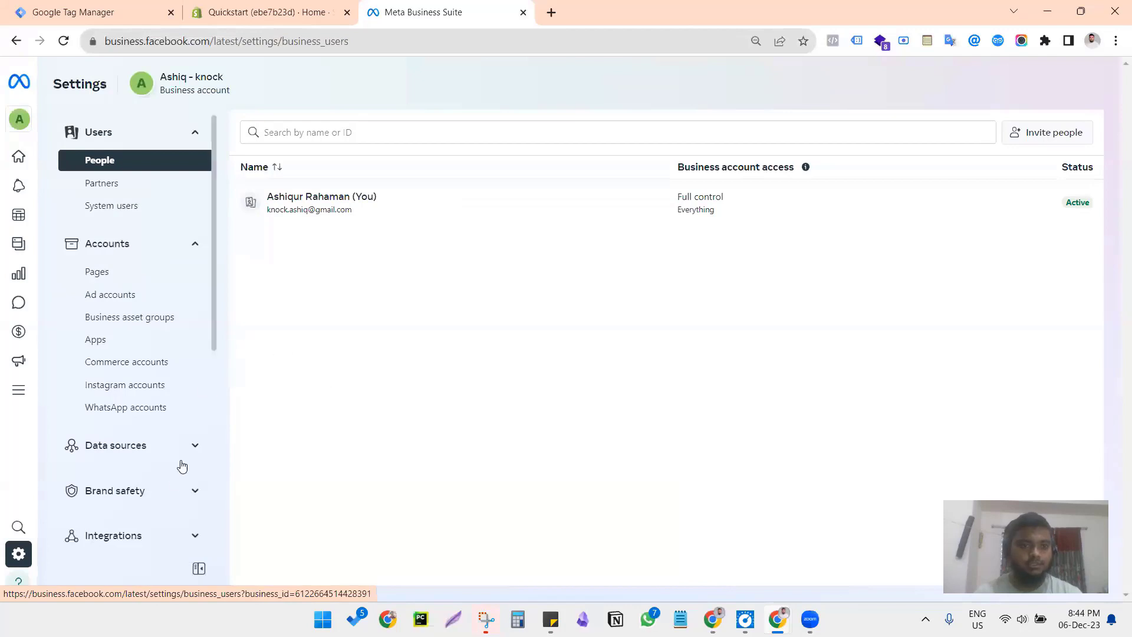
Step: Show the business account's datasets among its data sources and select the Shopify Pixel dataset
{"action": "scroll", "coordinate": [136, 481], "scroll_direction": "down", "scroll_amount": 3}
{"action": "left_click", "coordinate": [141, 313]}
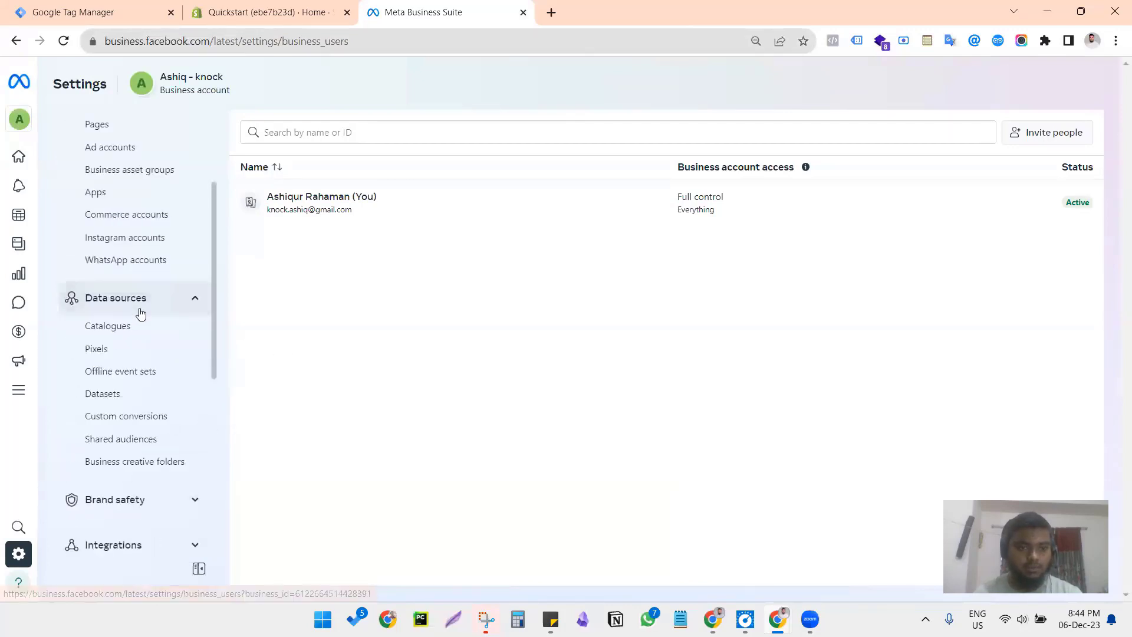
{"action": "left_click", "coordinate": [102, 354]}
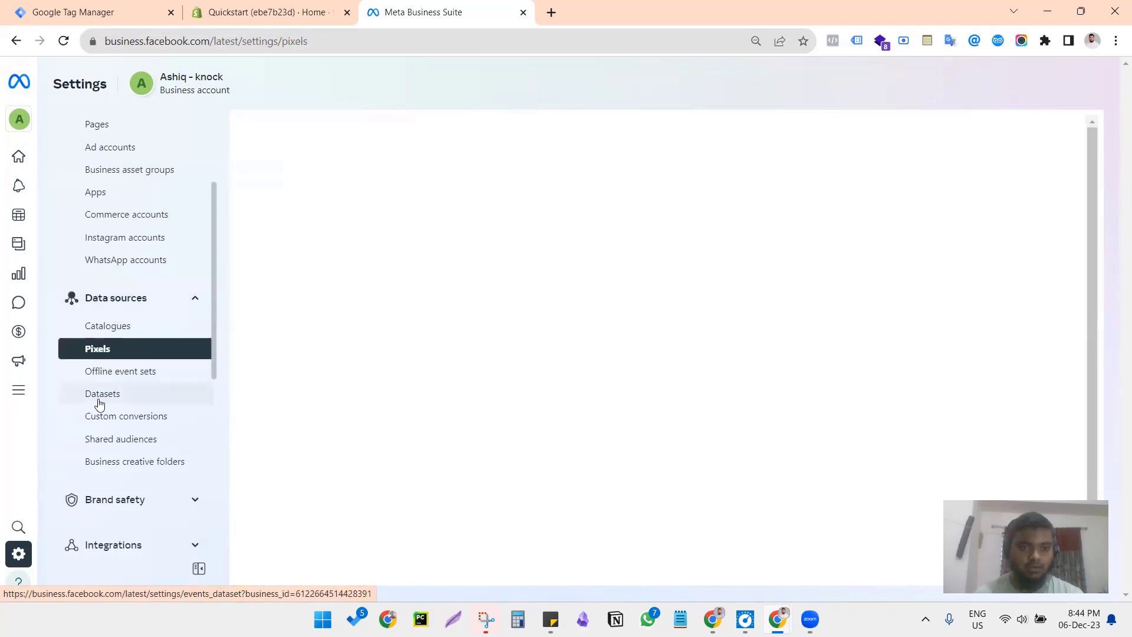
{"action": "left_click", "coordinate": [99, 401]}
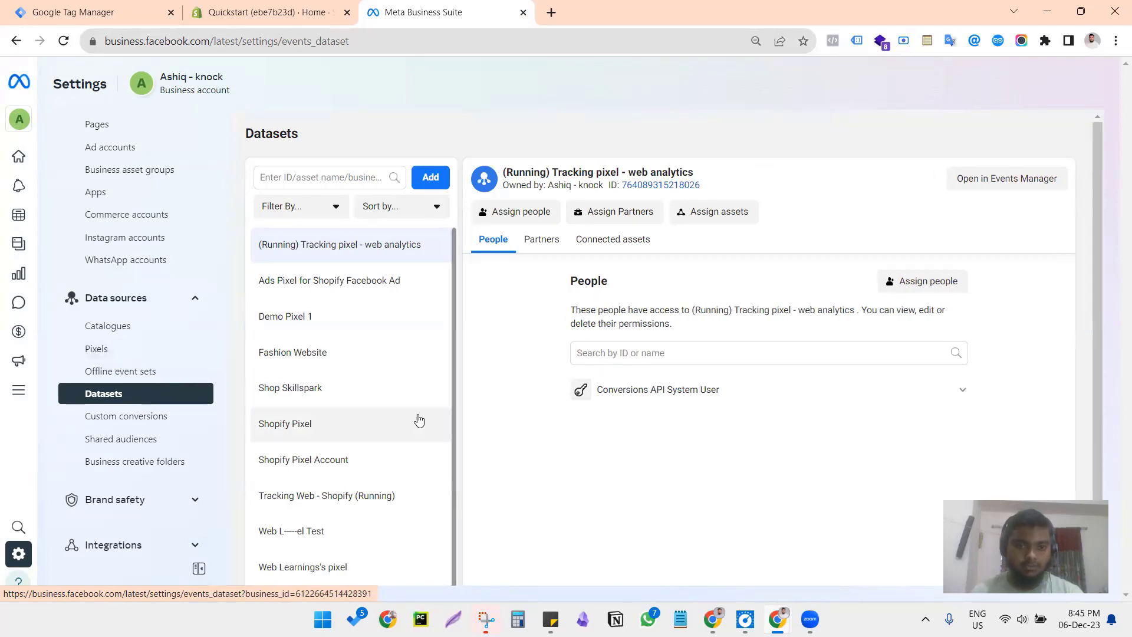
{"action": "left_click", "coordinate": [373, 433]}
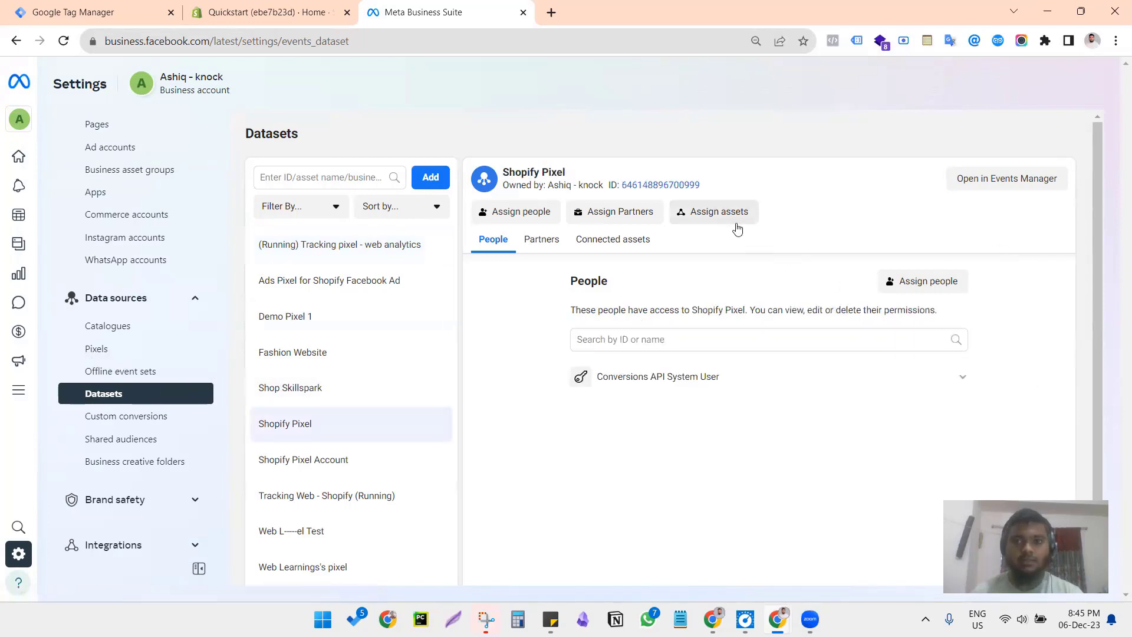
Step: Open the Shopify Pixel dataset in Events Manager and close the Meta Business Suite page
{"action": "left_click", "coordinate": [1002, 179]}
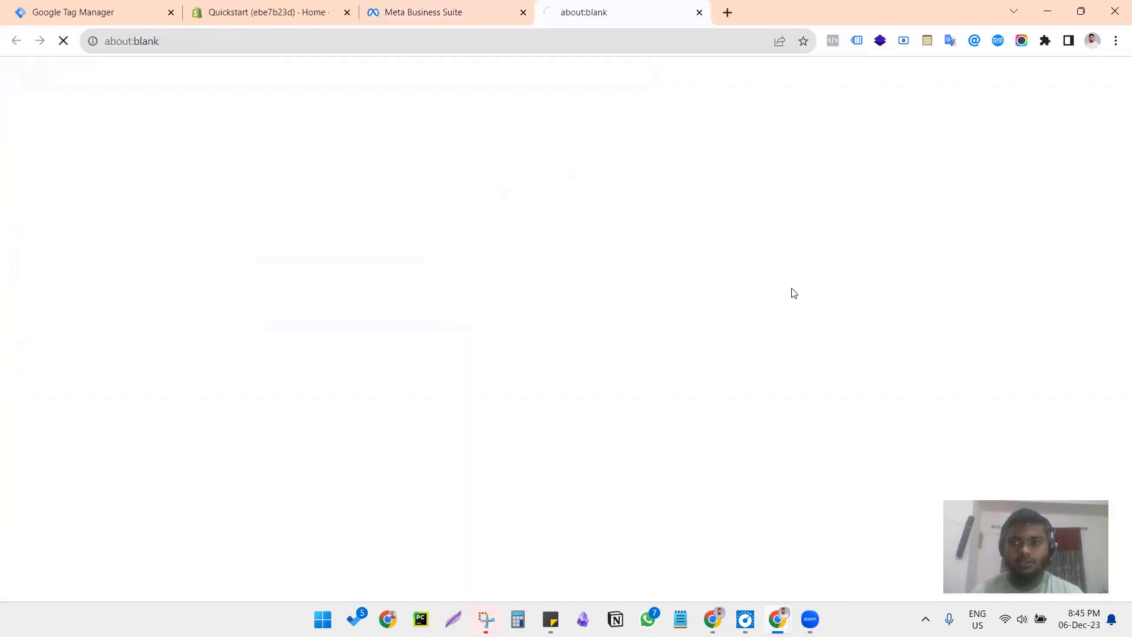
{"action": "left_click", "coordinate": [431, 4]}
{"action": "key", "text": "ctrl+w"}
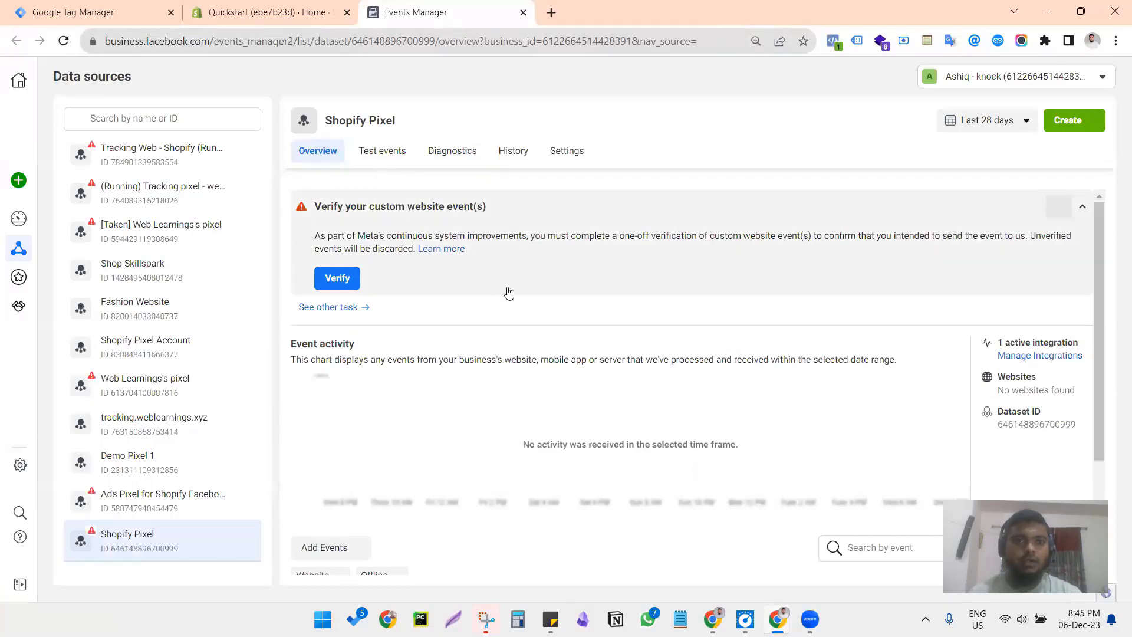
Step: Open the Online Store themes page in the Shopify admin and reorder the browser tabs so Shopify follows Events Manager
{"action": "left_click", "coordinate": [265, 13]}
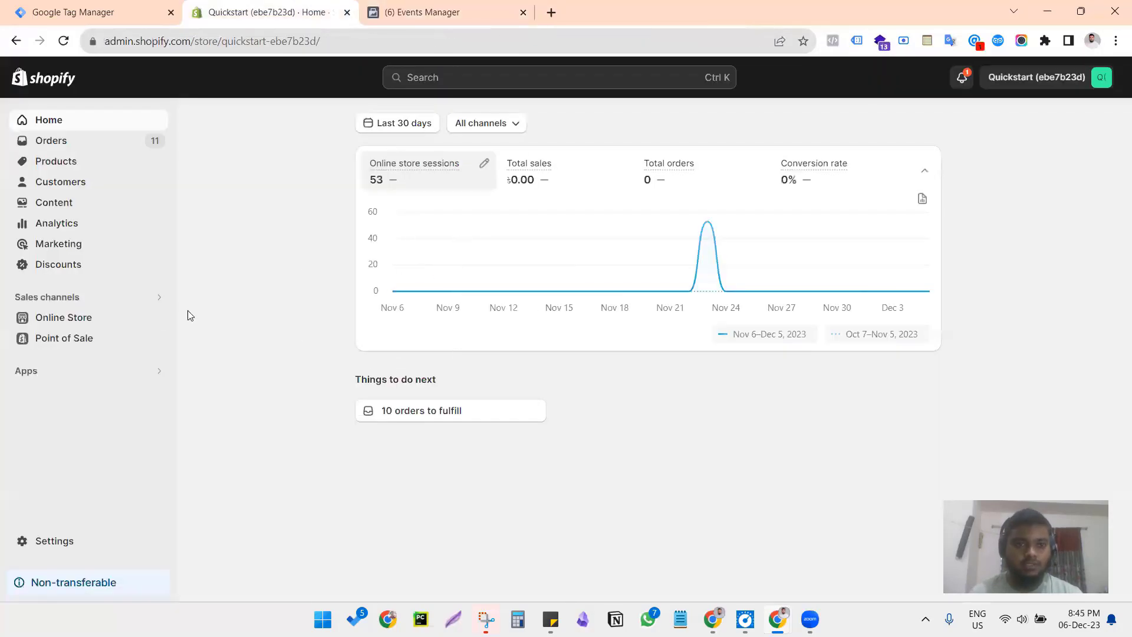
{"action": "left_click", "coordinate": [95, 319]}
{"action": "left_click", "coordinate": [418, 12]}
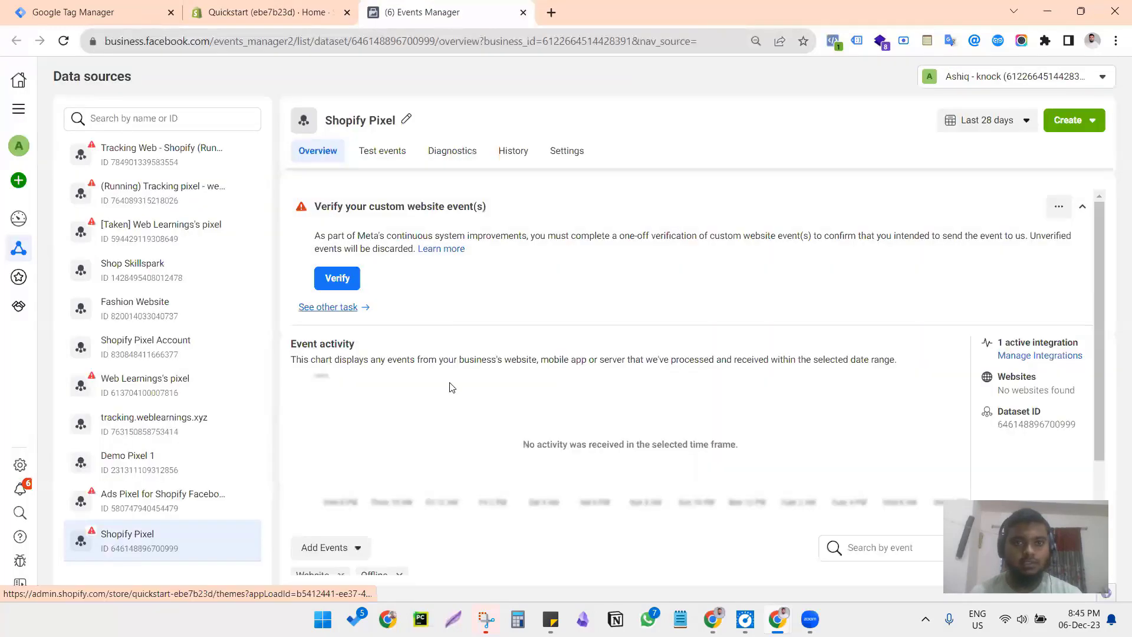
{"action": "left_click", "coordinate": [236, 9]}
{"action": "left_click", "coordinate": [126, 8]}
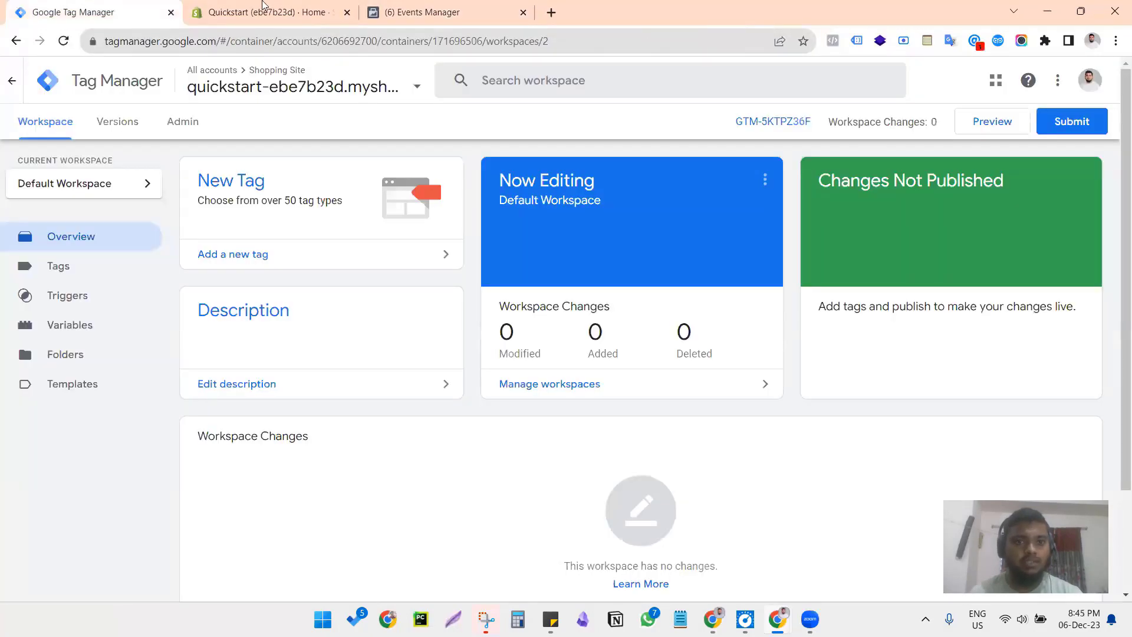
{"action": "left_click", "coordinate": [263, 7]}
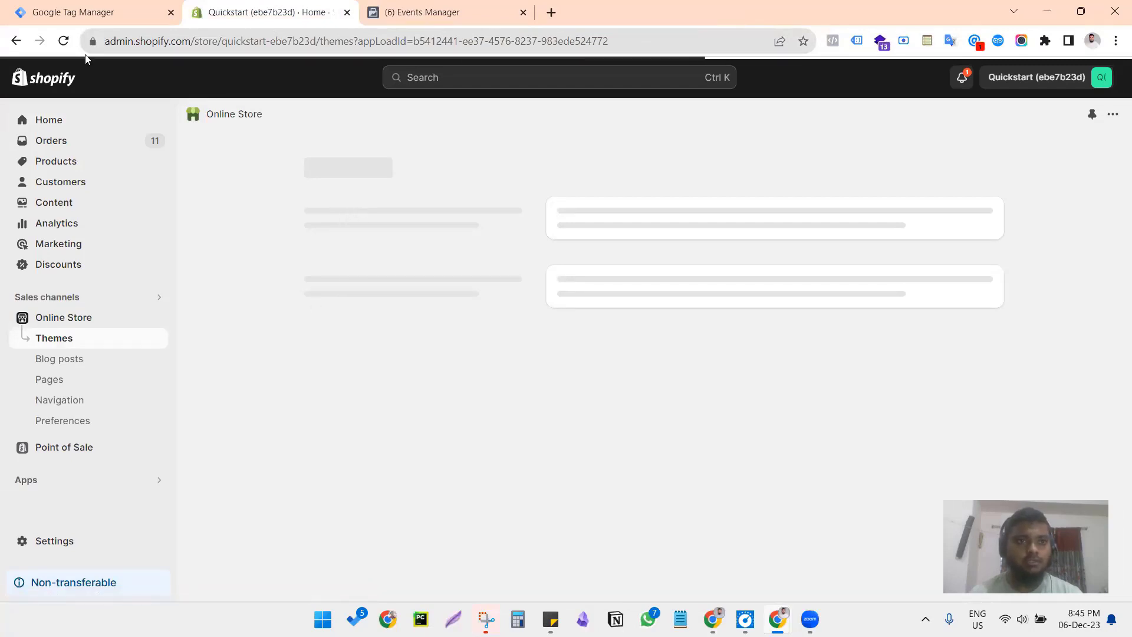
{"action": "left_click", "coordinate": [89, 8]}
{"action": "left_click", "coordinate": [292, 7]}
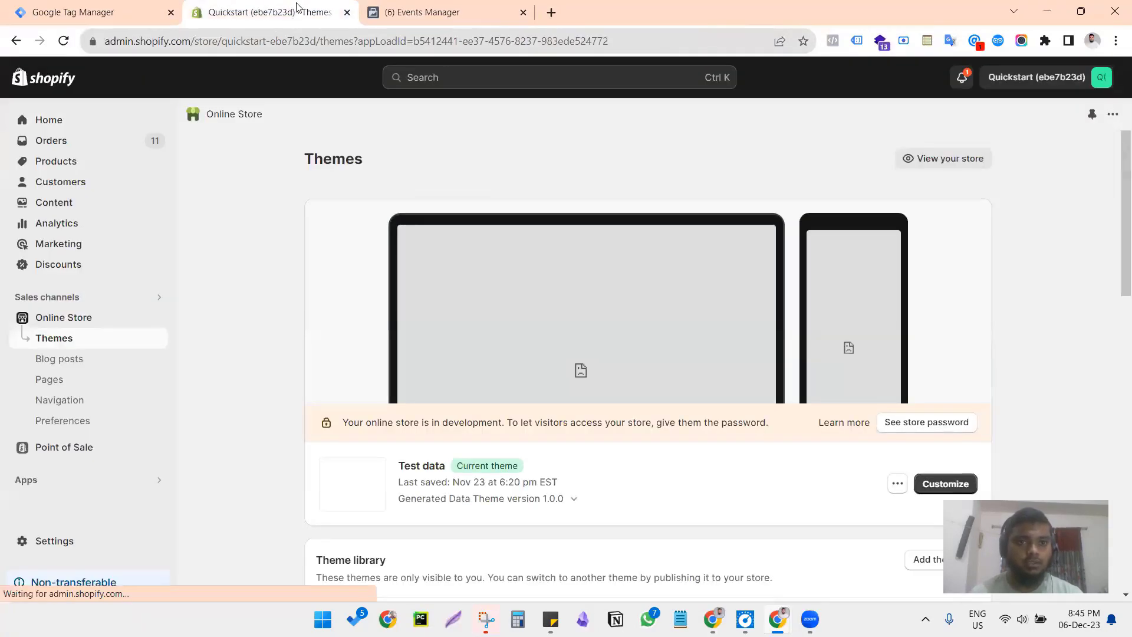
{"action": "left_click_drag", "start_coordinate": [260, 3], "coordinate": [610, 5]}
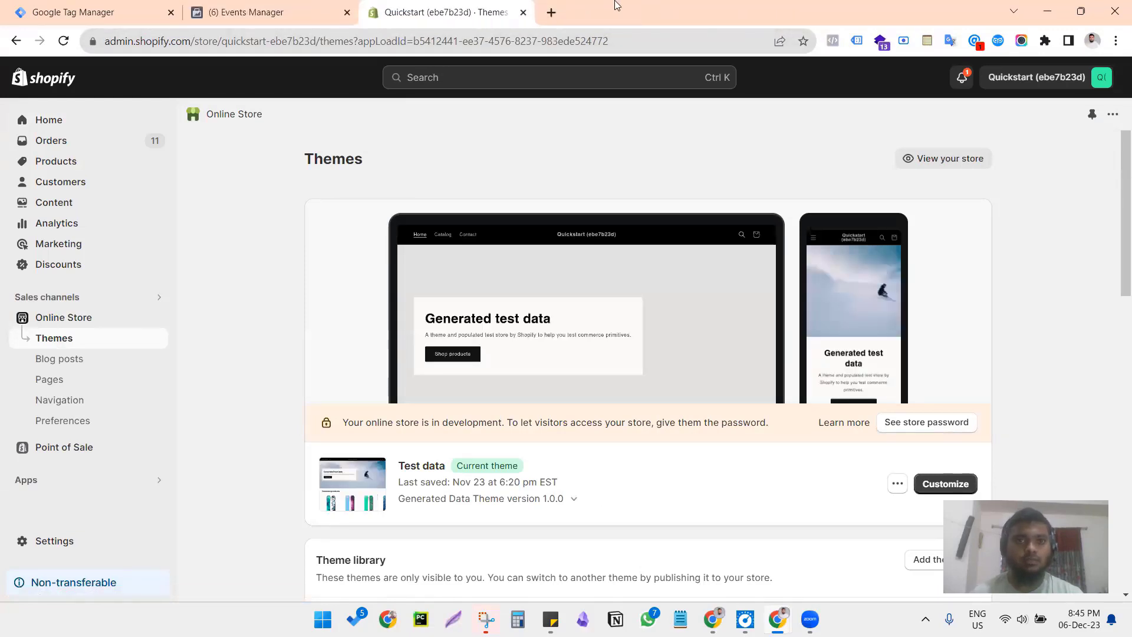
Step: Switch to Events Manager, open the Shopify Pixel's settings and copy its dataset ID
{"action": "left_click", "coordinate": [236, 12]}
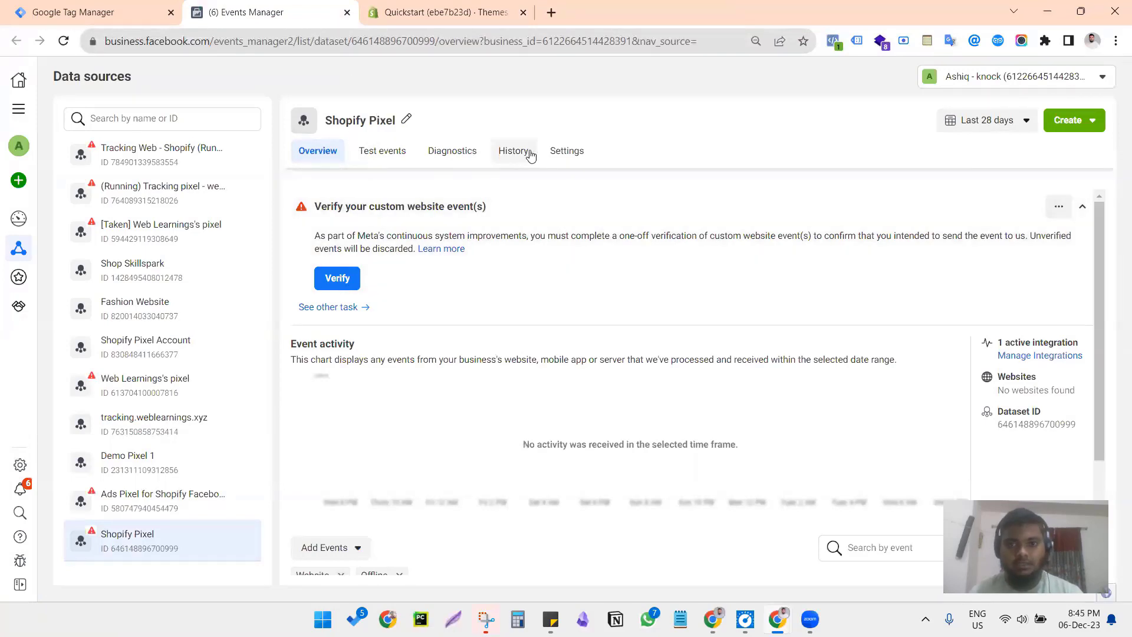
{"action": "left_click", "coordinate": [555, 155]}
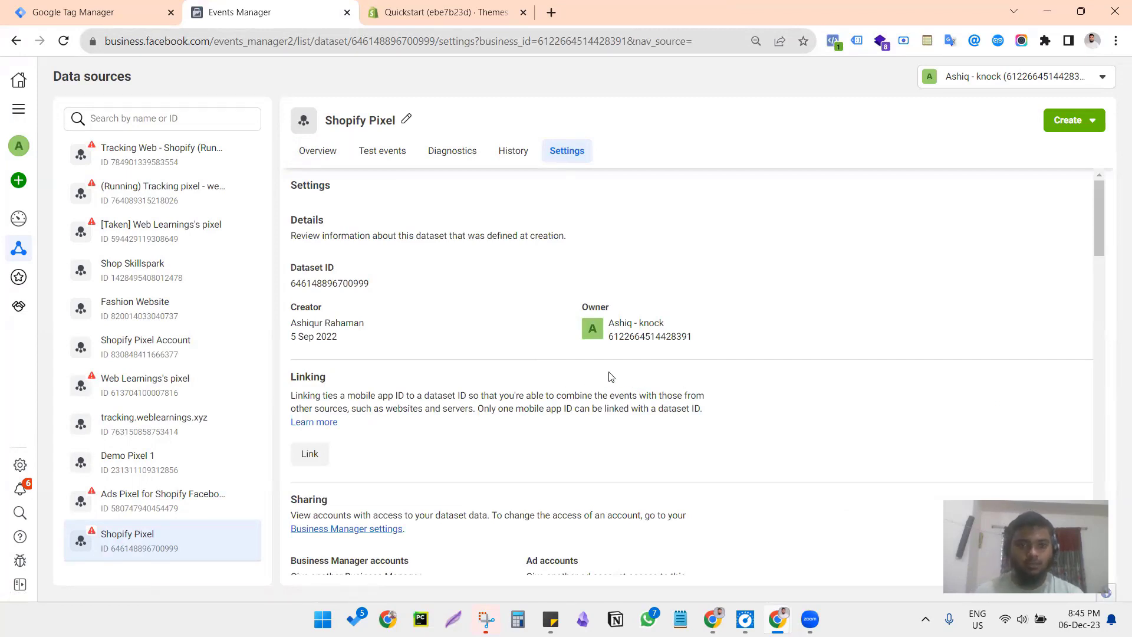
{"action": "left_click_drag", "start_coordinate": [293, 269], "coordinate": [337, 269]}
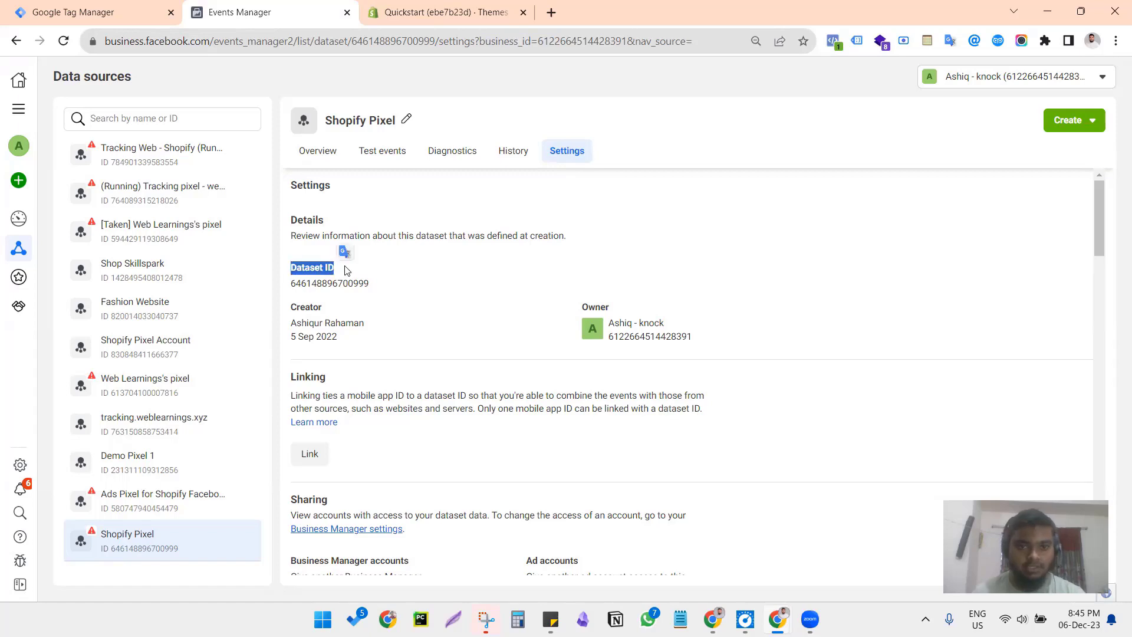
{"action": "left_click", "coordinate": [358, 285]}
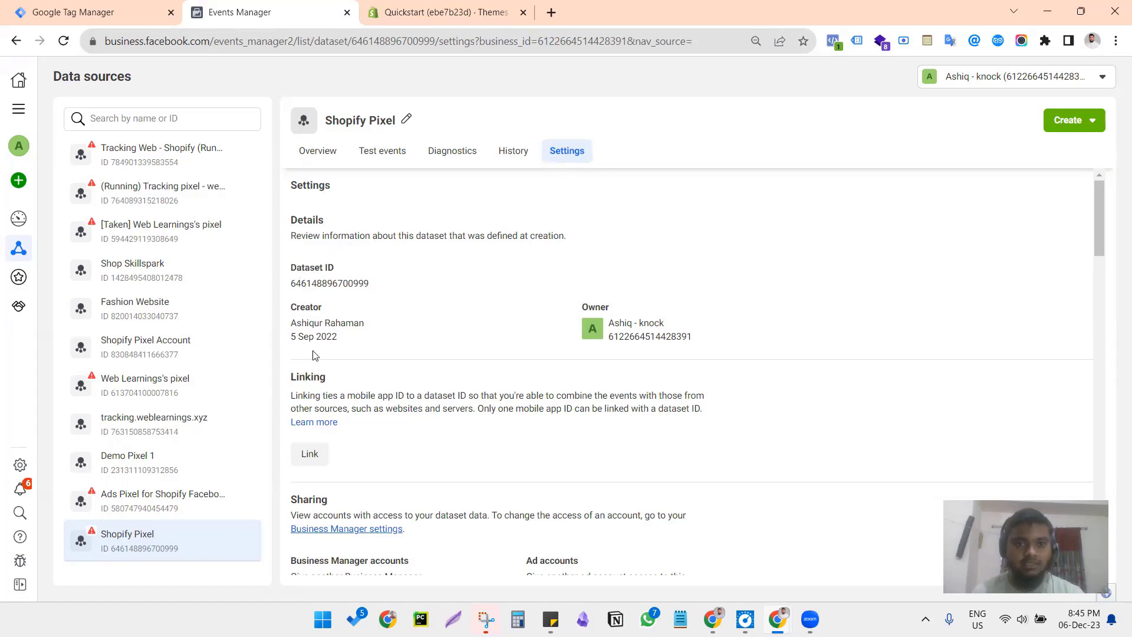
{"action": "left_click", "coordinate": [311, 285]}
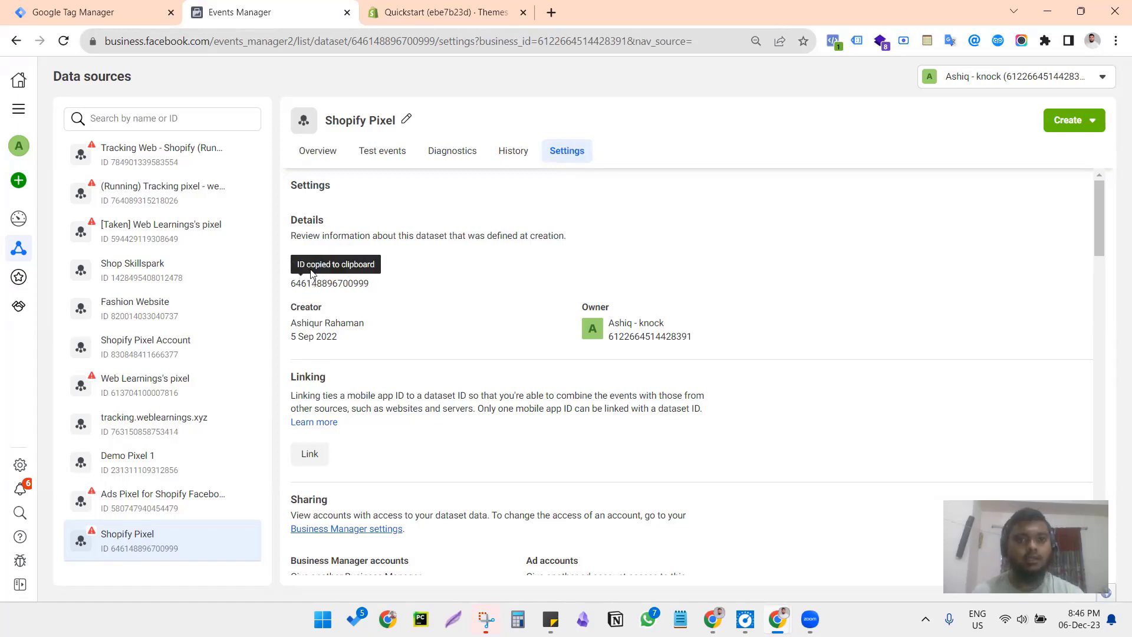
Step: Switch to Google Tag Manager, create a new tag in the default workspace and show the available tag types
{"action": "left_click", "coordinate": [89, 12]}
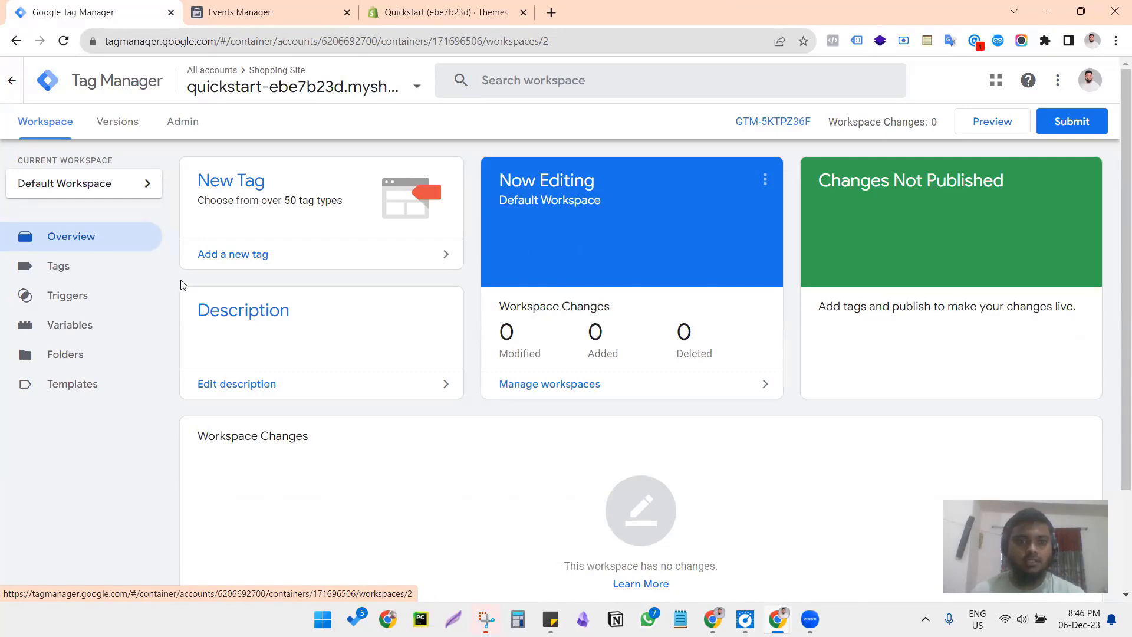
{"action": "left_click", "coordinate": [57, 276]}
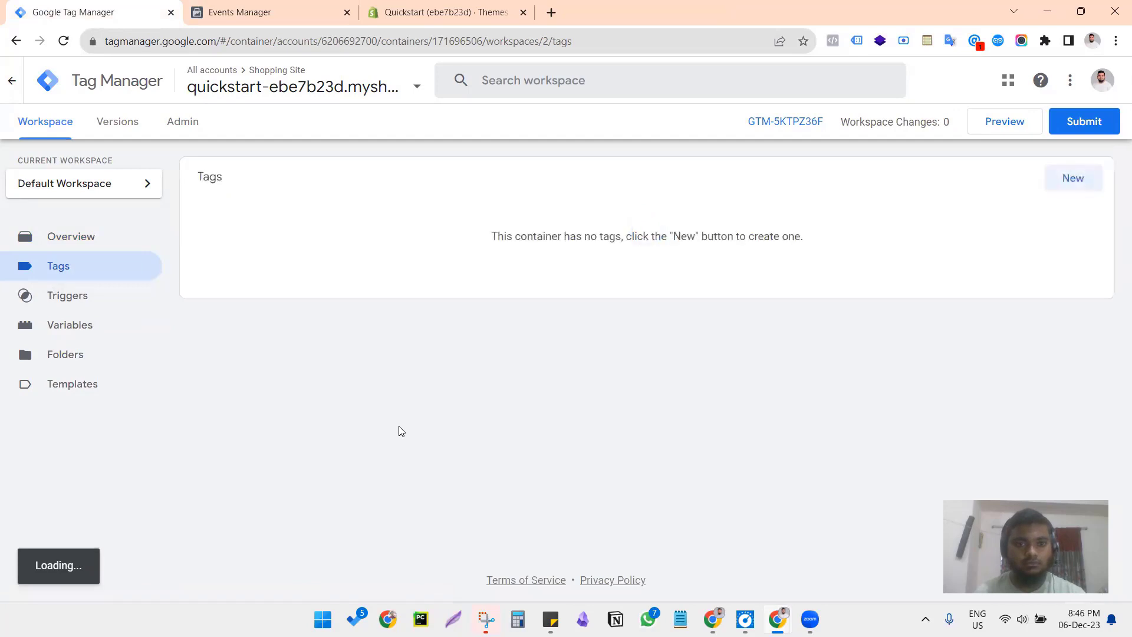
{"action": "left_click", "coordinate": [1077, 186]}
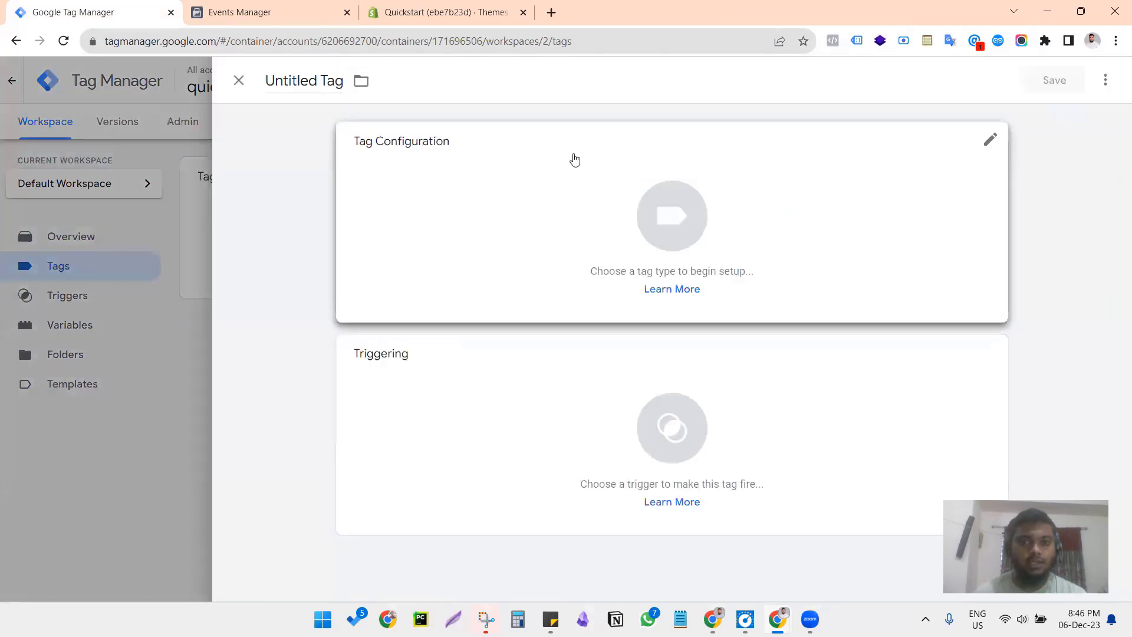
{"action": "left_click", "coordinate": [489, 224]}
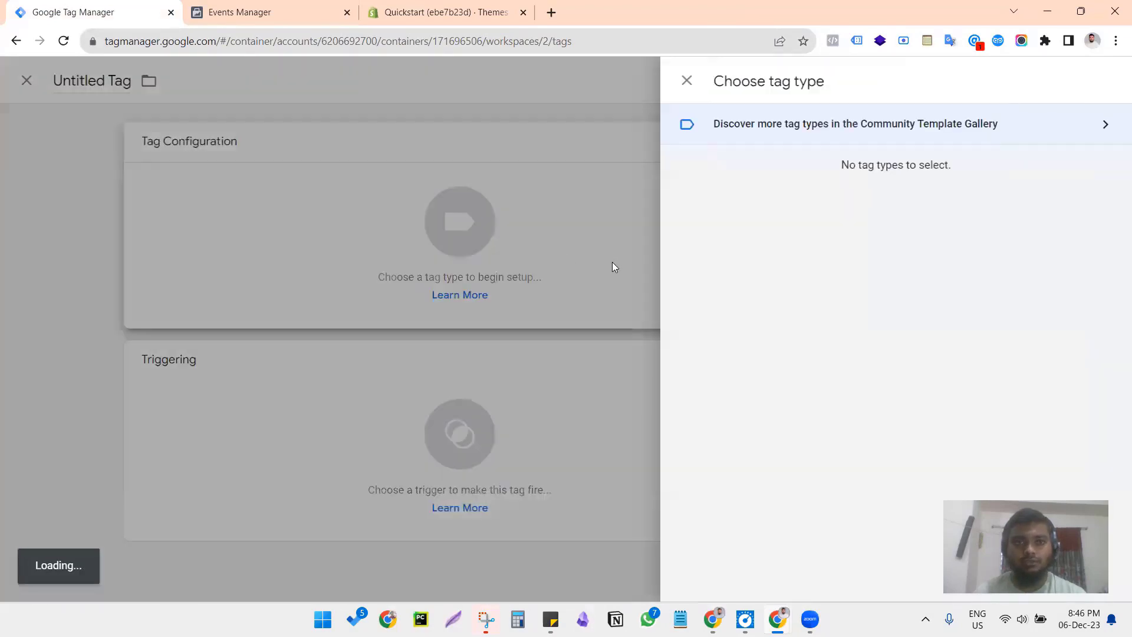
{"action": "left_click", "coordinate": [1085, 83]}
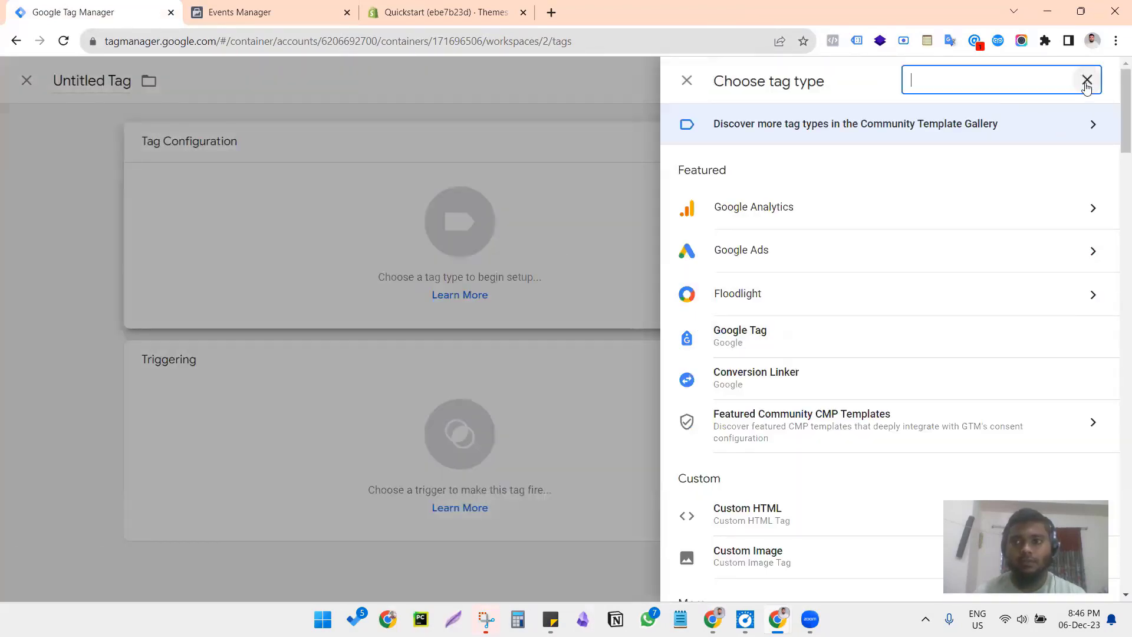
{"action": "left_click", "coordinate": [789, 85]}
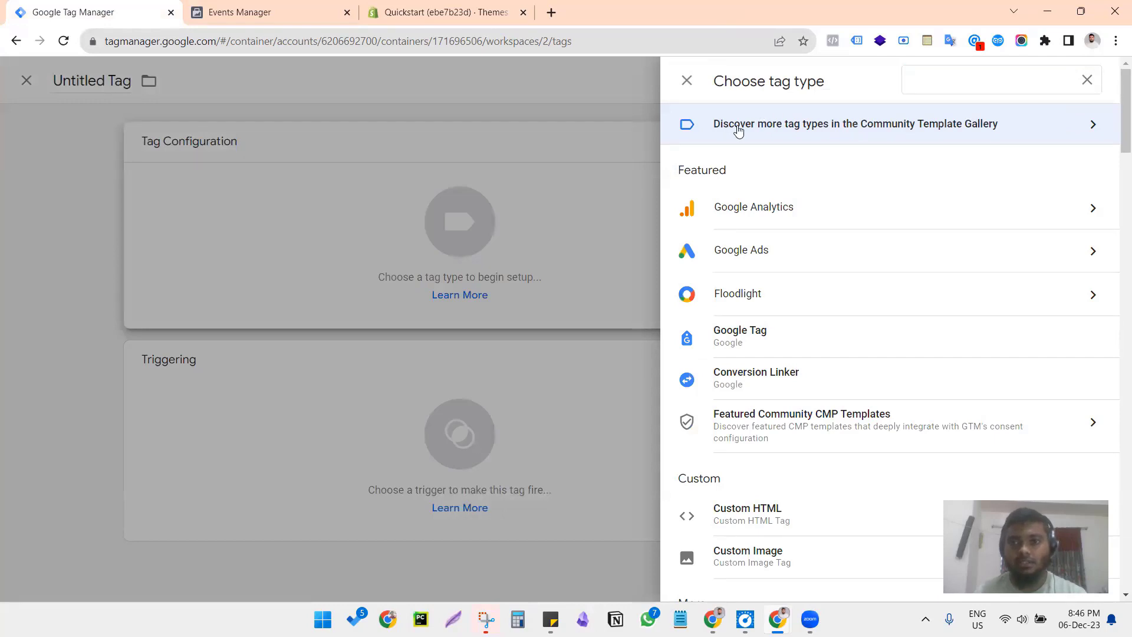
Step: Find the Facebook Pixel template by facebookarchive in the Community Template Gallery and add it to the workspace as the tag type
{"action": "left_click", "coordinate": [912, 131]}
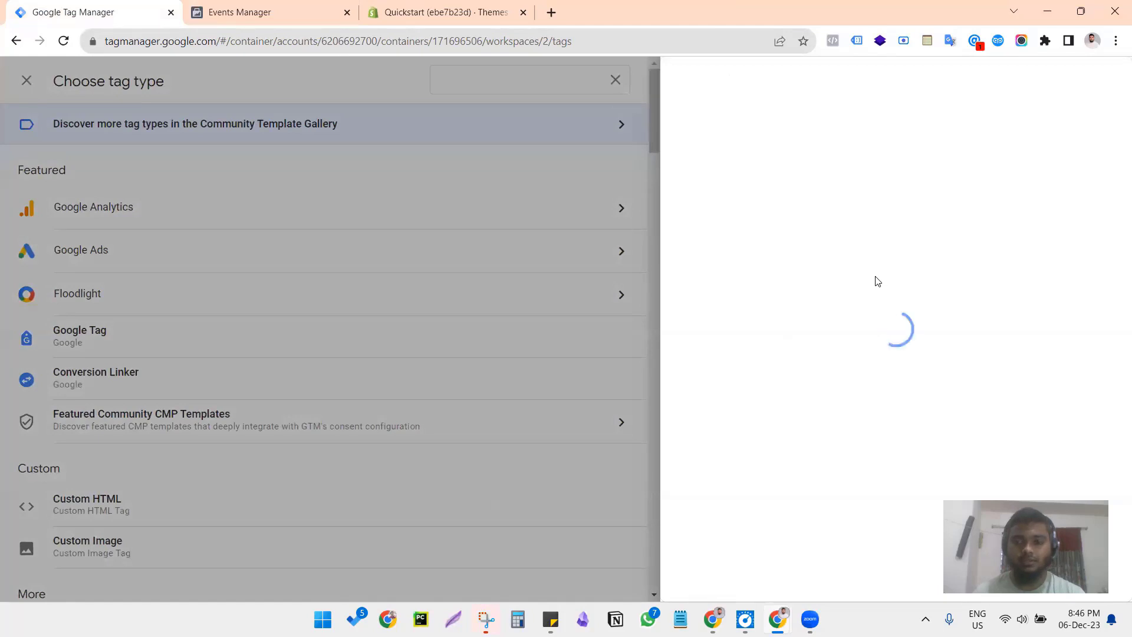
{"action": "left_click", "coordinate": [1096, 80]}
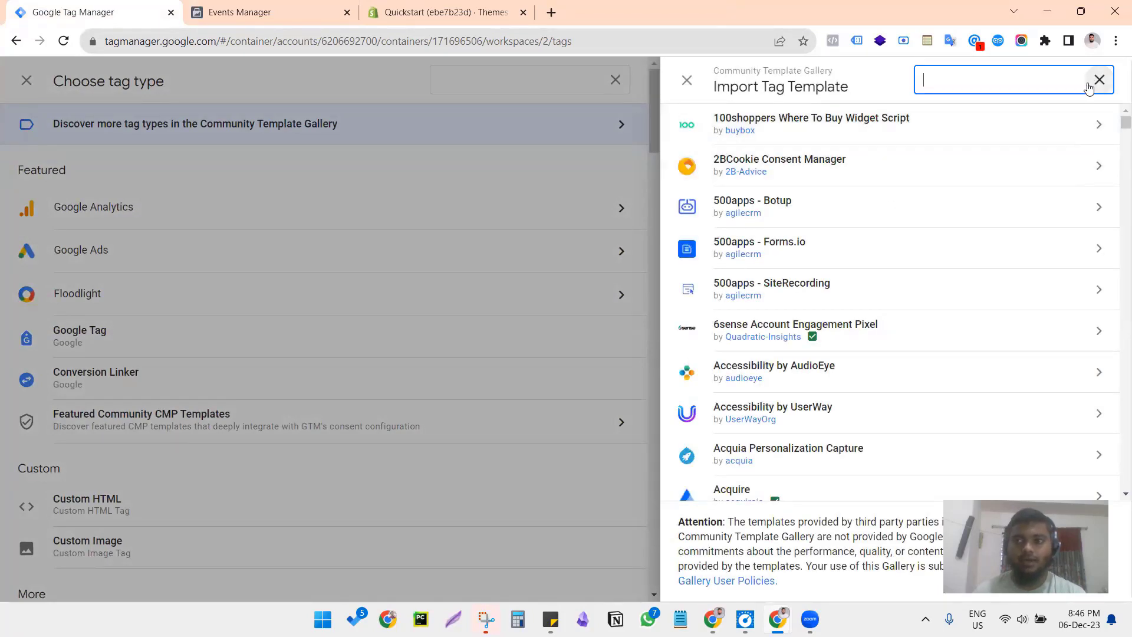
{"action": "type", "text": "faceb"}
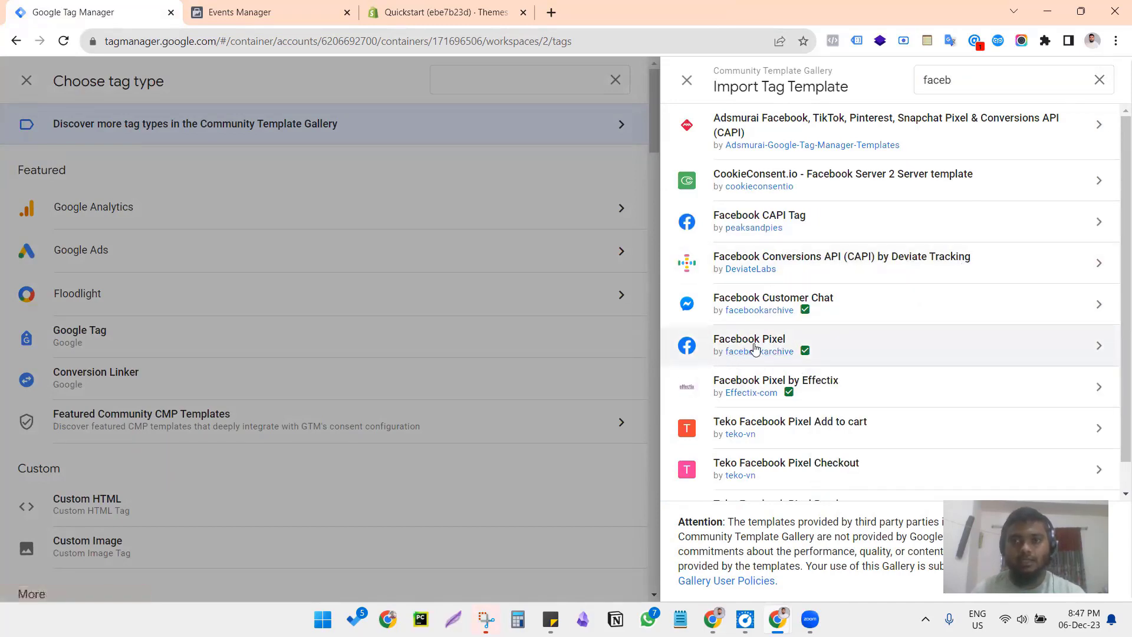
{"action": "left_click", "coordinate": [806, 350]}
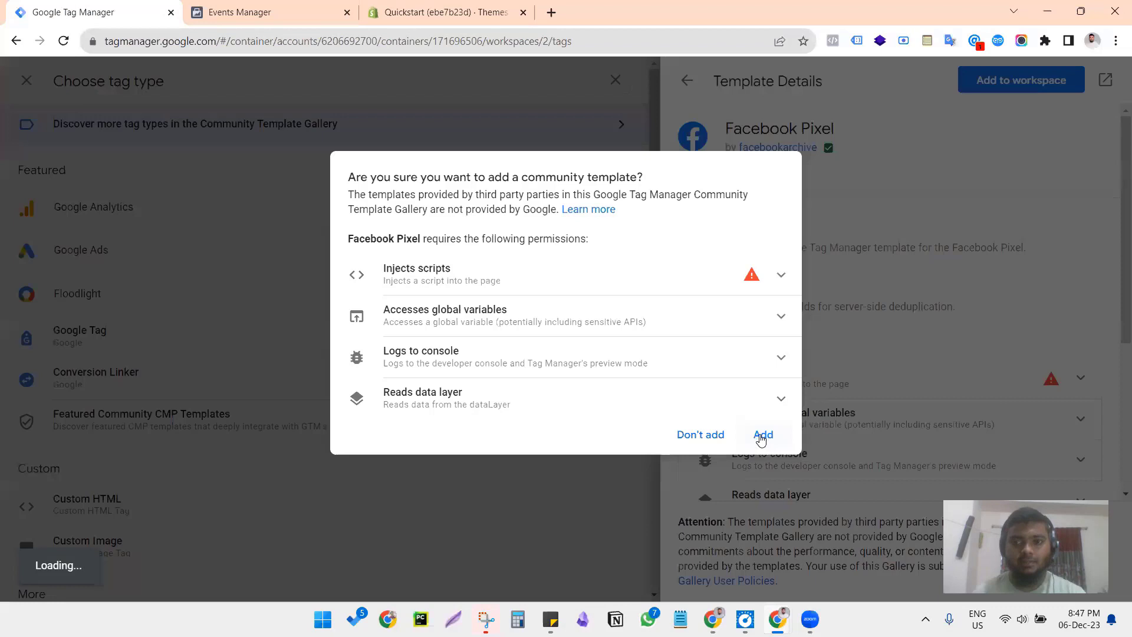
{"action": "left_click", "coordinate": [762, 436]}
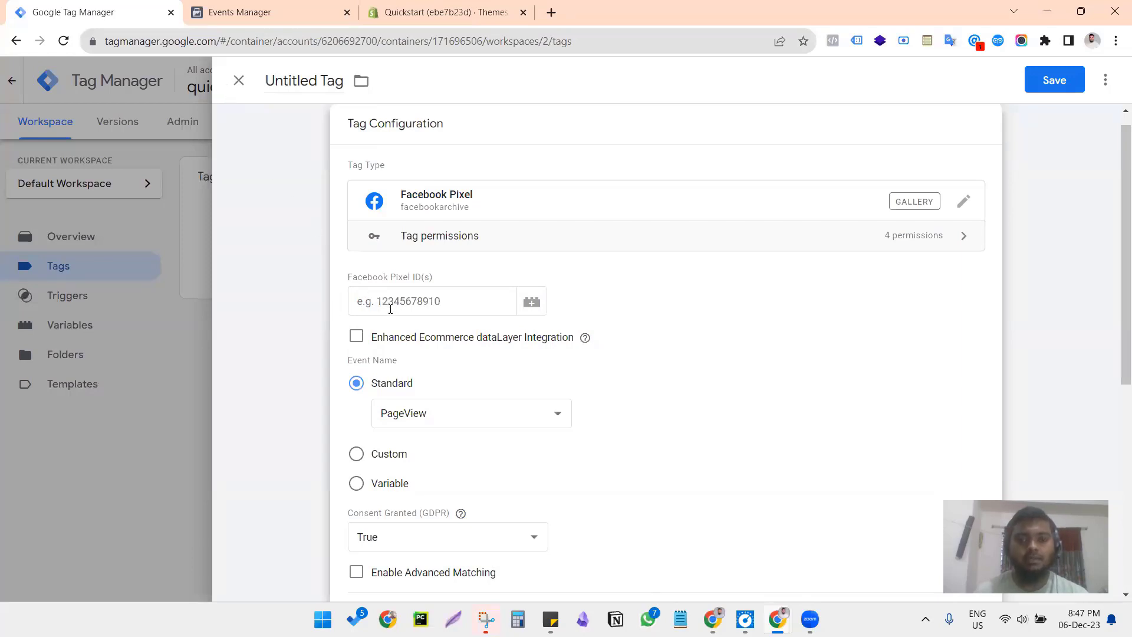
Step: Paste the copied dataset ID as the tag's Facebook Pixel ID and compare the field with the Dataset ID in Events Manager
{"action": "left_click", "coordinate": [421, 305]}
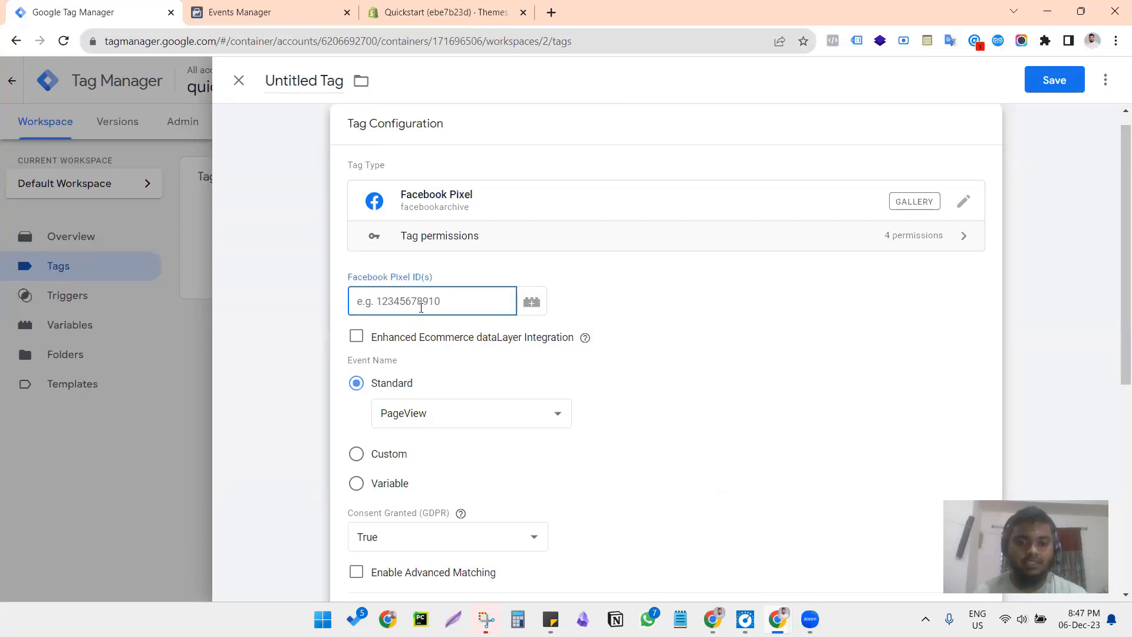
{"action": "key", "text": "ctrl+v"}
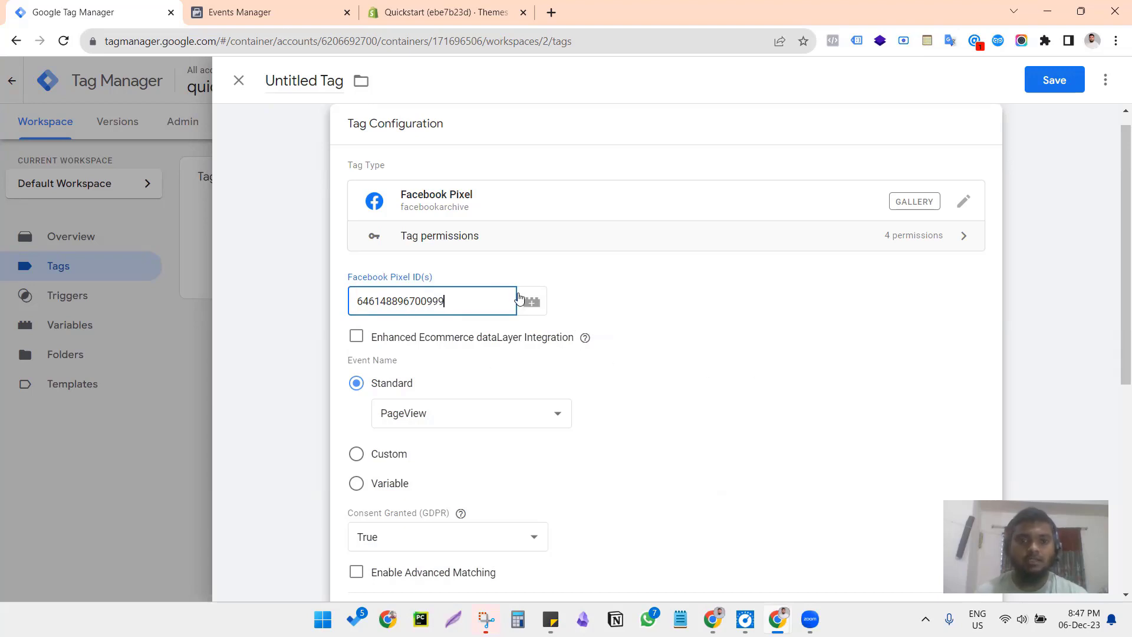
{"action": "left_click_drag", "start_coordinate": [346, 278], "coordinate": [445, 285]}
{"action": "key", "text": "ctrl+Tab"}
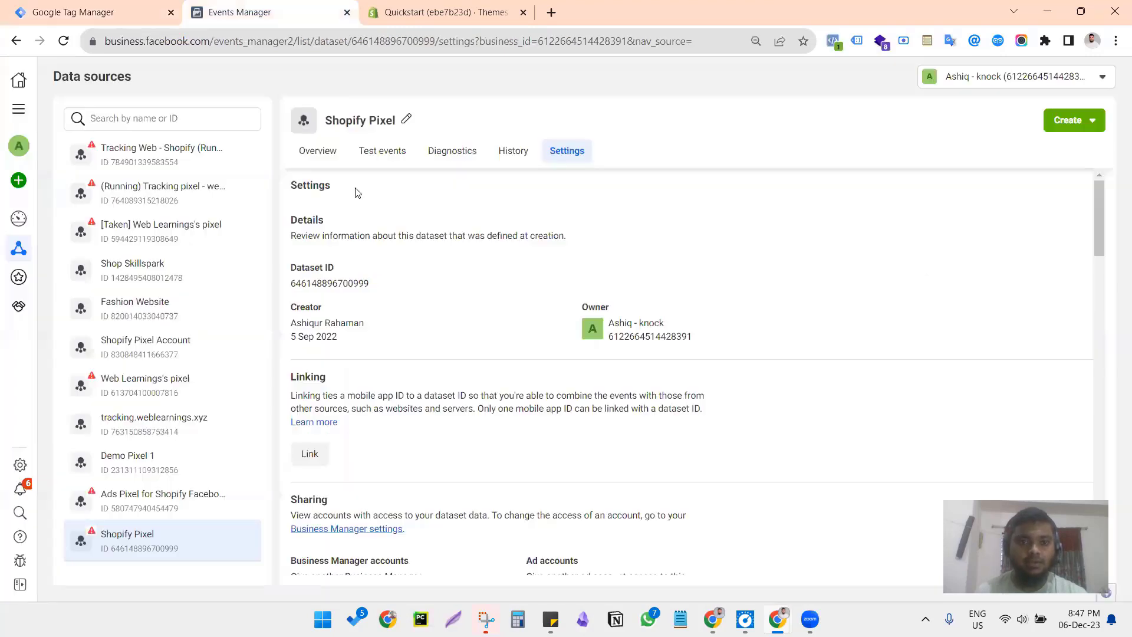
{"action": "left_click_drag", "start_coordinate": [293, 268], "coordinate": [366, 268]}
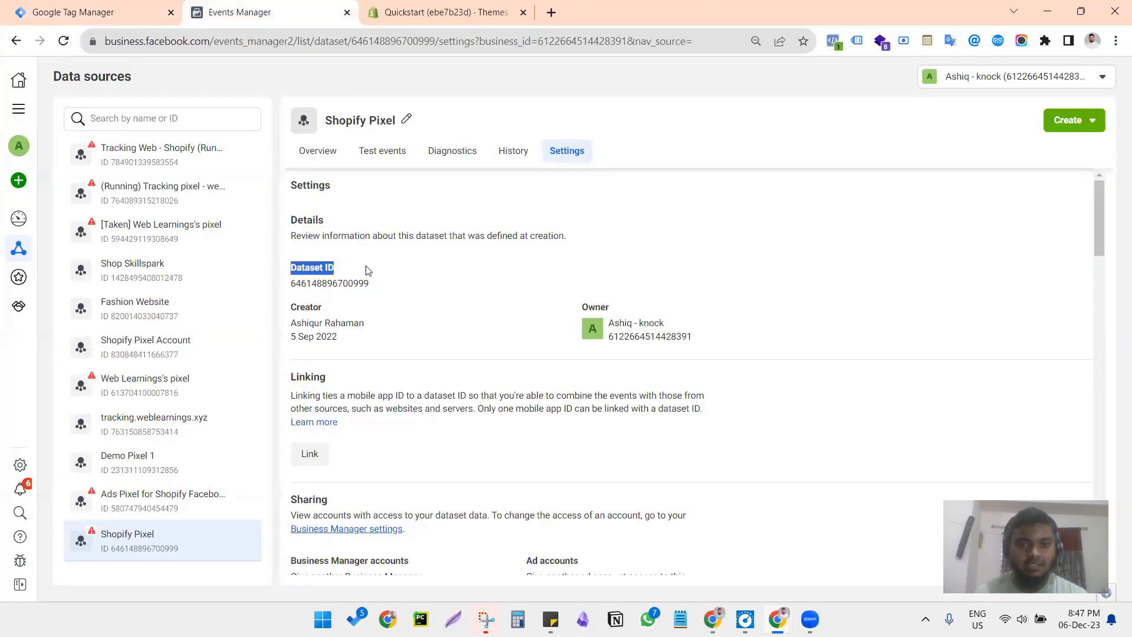
{"action": "left_click", "coordinate": [444, 265]}
{"action": "left_click", "coordinate": [72, 11]}
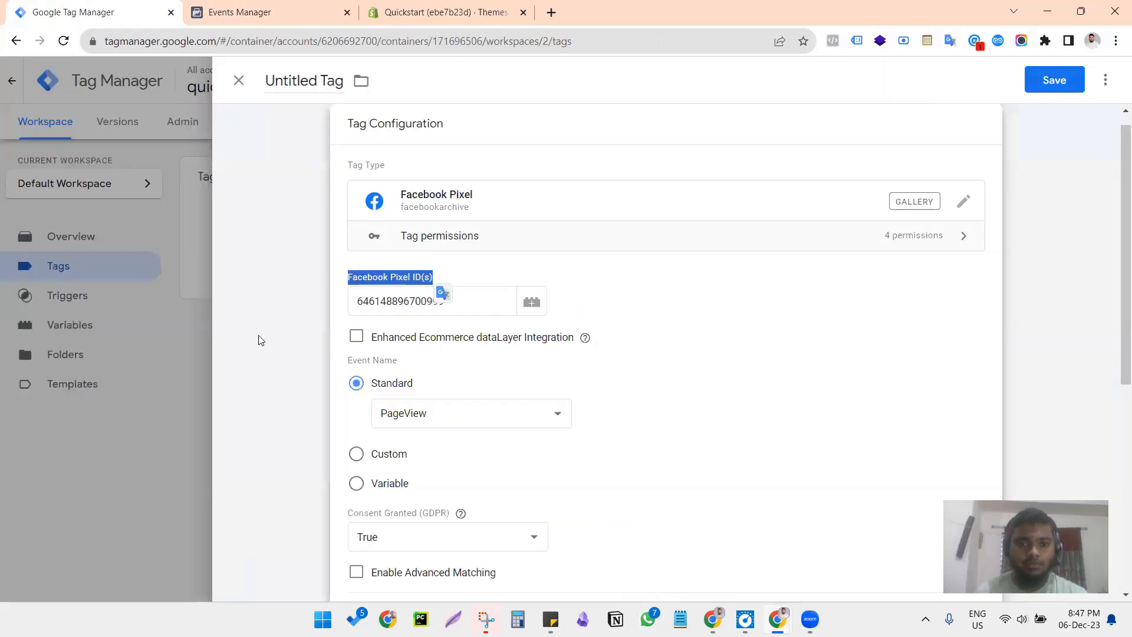
{"action": "left_click", "coordinate": [337, 308]}
Step: Review the standard event names available for the Facebook Pixel tag
{"action": "scroll", "coordinate": [632, 355], "scroll_direction": "down", "scroll_amount": 2}
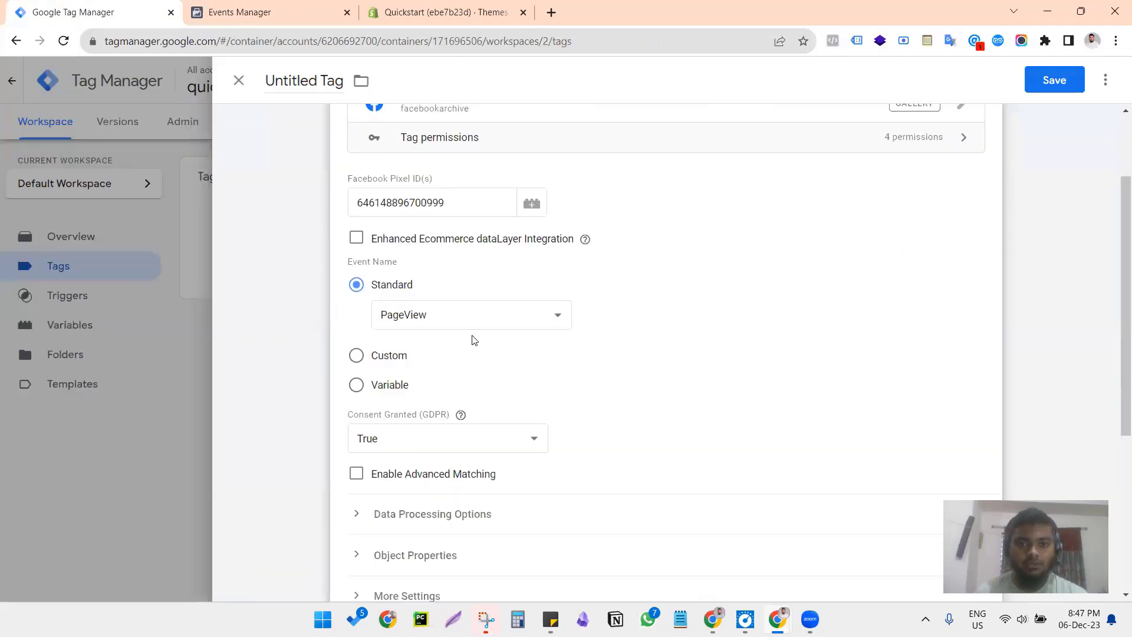
{"action": "left_click", "coordinate": [394, 322]}
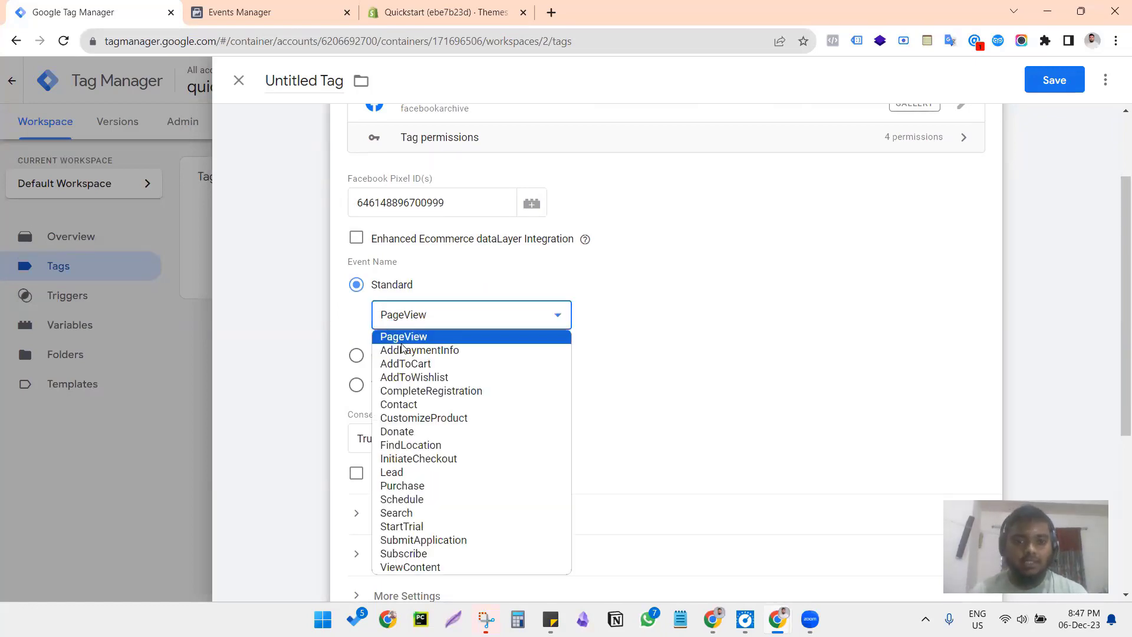
{"action": "left_click", "coordinate": [339, 301]}
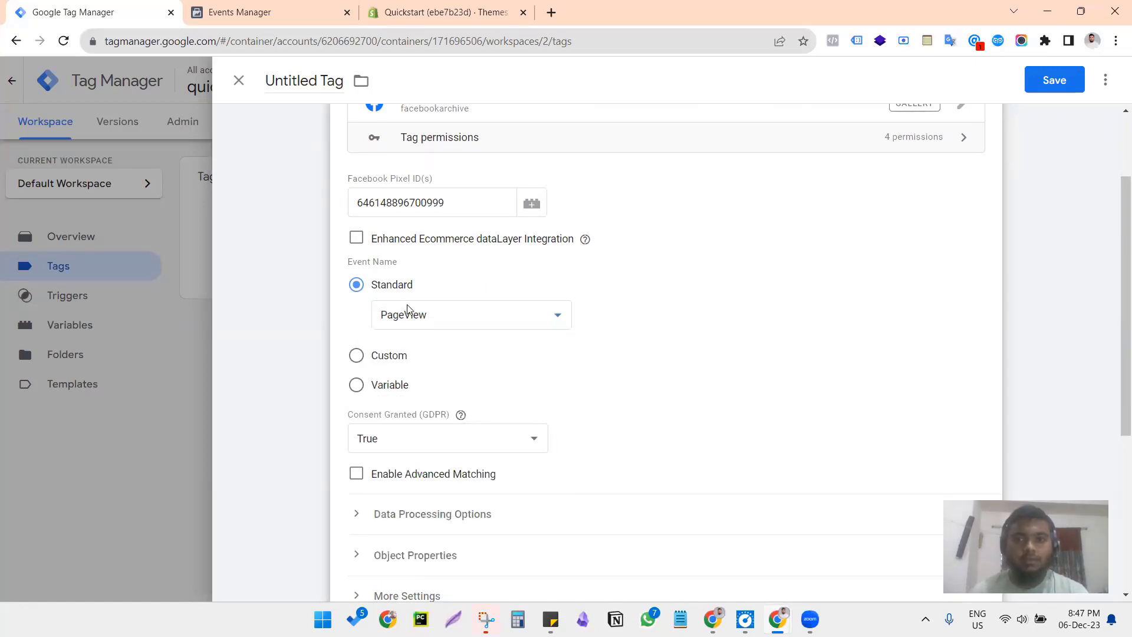
{"action": "scroll", "coordinate": [461, 327], "scroll_direction": "up", "scroll_amount": 2}
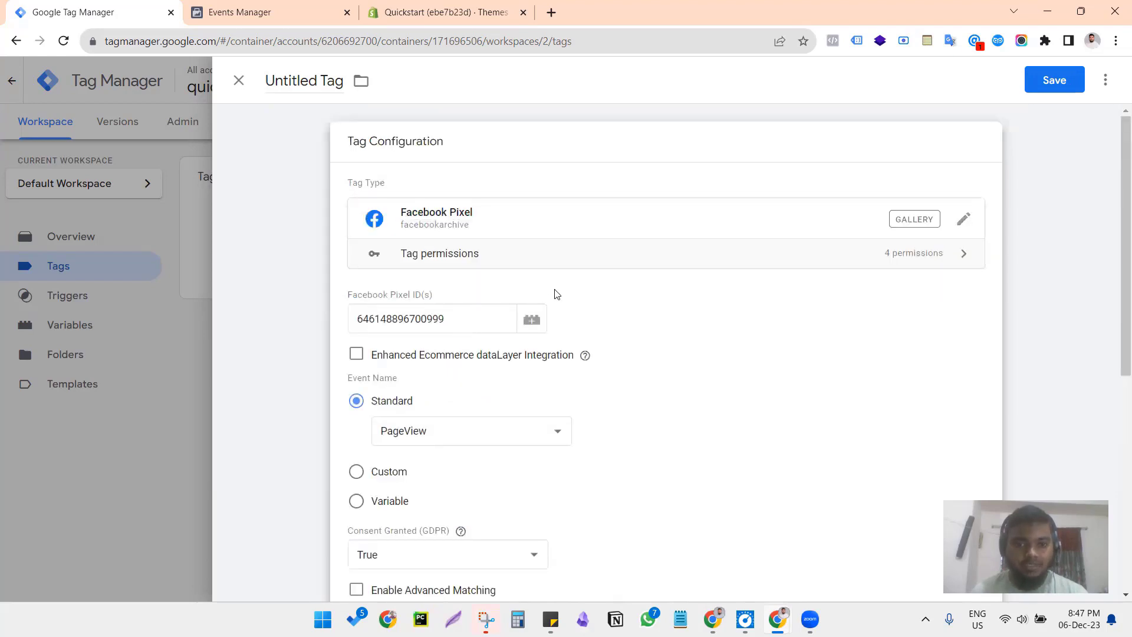
{"action": "scroll", "coordinate": [511, 411], "scroll_direction": "down", "scroll_amount": 2}
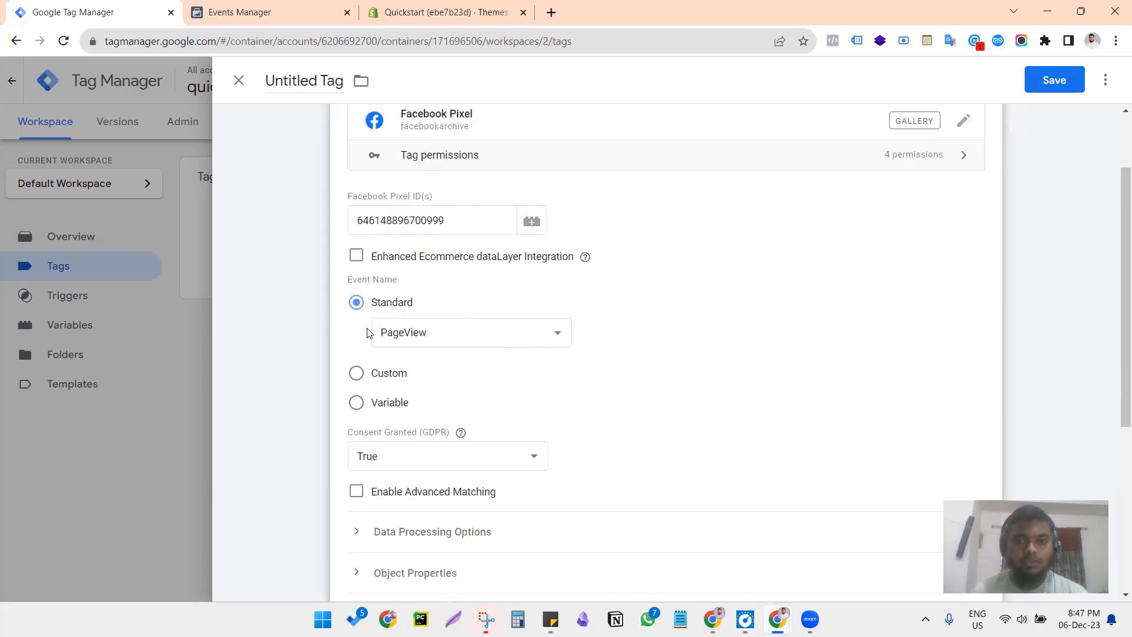
{"action": "left_click", "coordinate": [411, 340]}
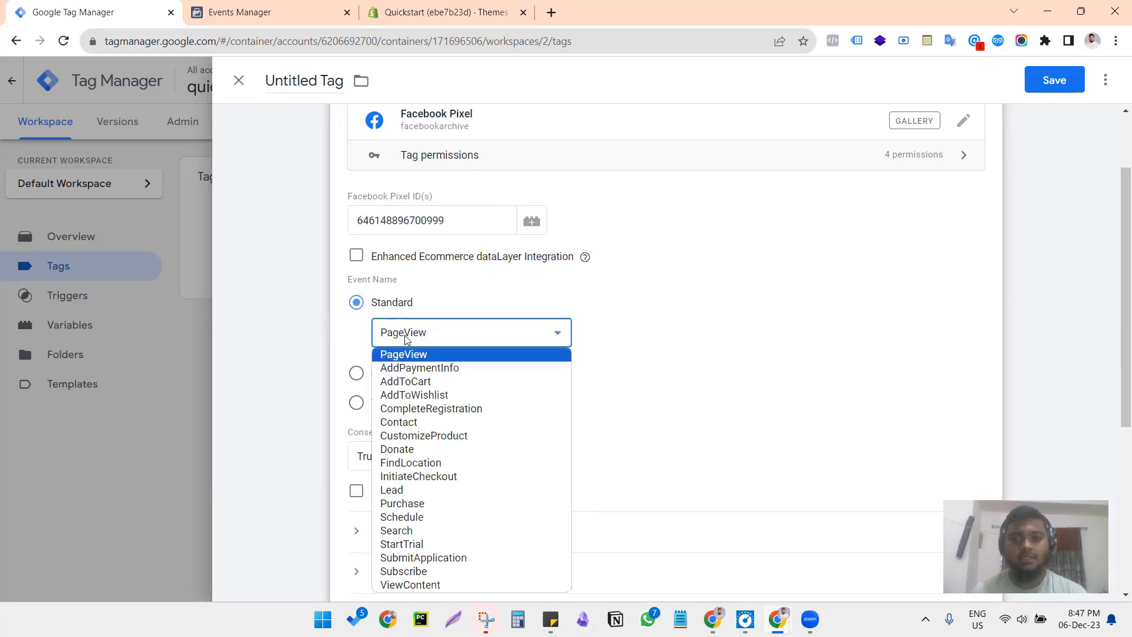
{"action": "left_click", "coordinate": [409, 339]}
{"action": "scroll", "coordinate": [411, 340], "scroll_direction": "up", "scroll_amount": 1}
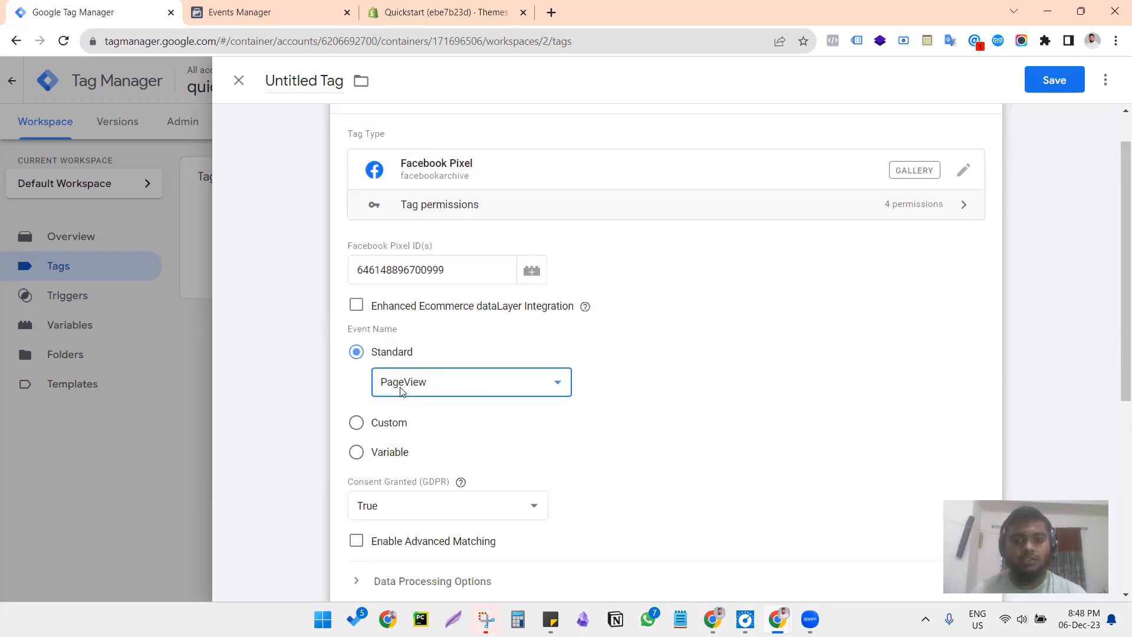
{"action": "left_click", "coordinate": [401, 391]}
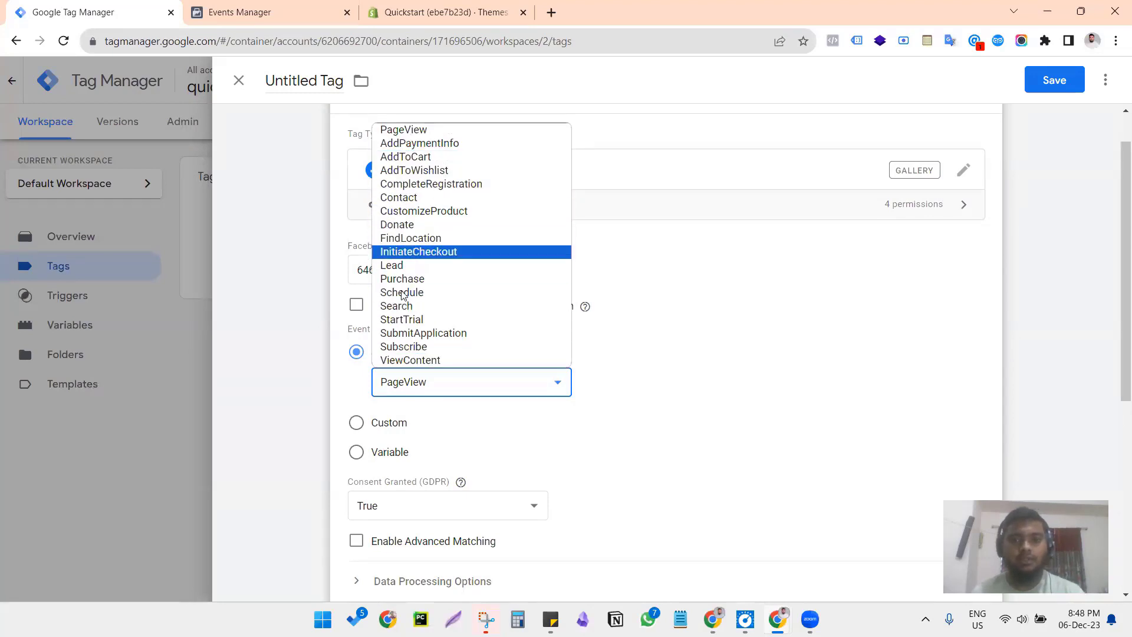
{"action": "left_click", "coordinate": [684, 292]}
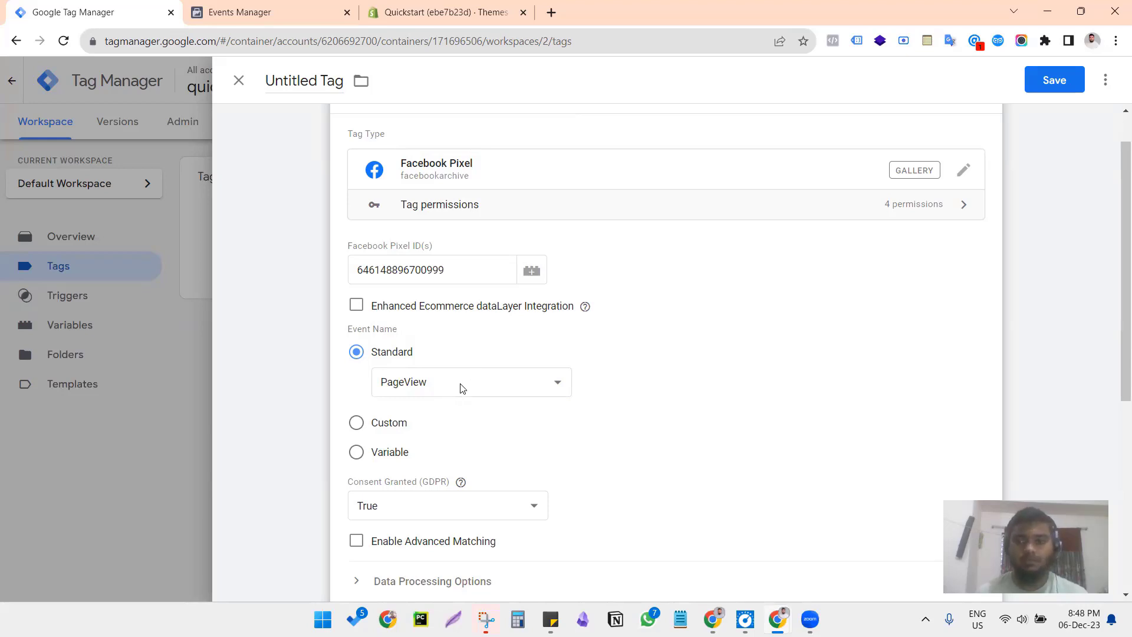
Step: Choose PageView as the tag's standard event and add All Pages as its firing trigger
{"action": "left_click", "coordinate": [392, 386]}
{"action": "left_click", "coordinate": [401, 125]}
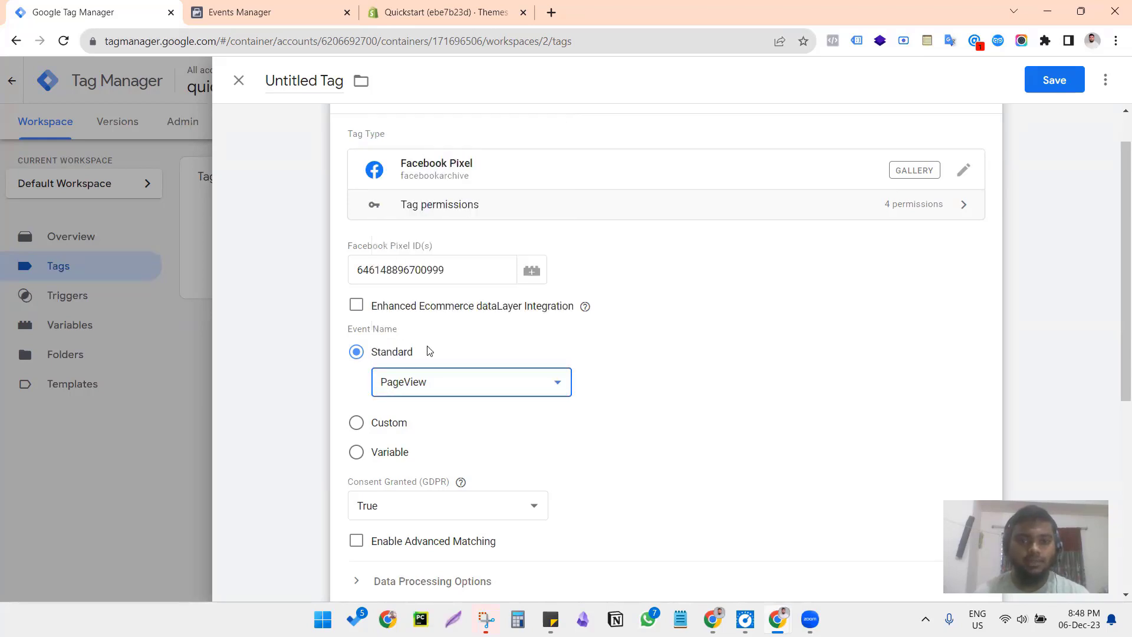
{"action": "scroll", "coordinate": [434, 353], "scroll_direction": "down", "scroll_amount": 3}
{"action": "scroll", "coordinate": [434, 352], "scroll_direction": "down", "scroll_amount": 3}
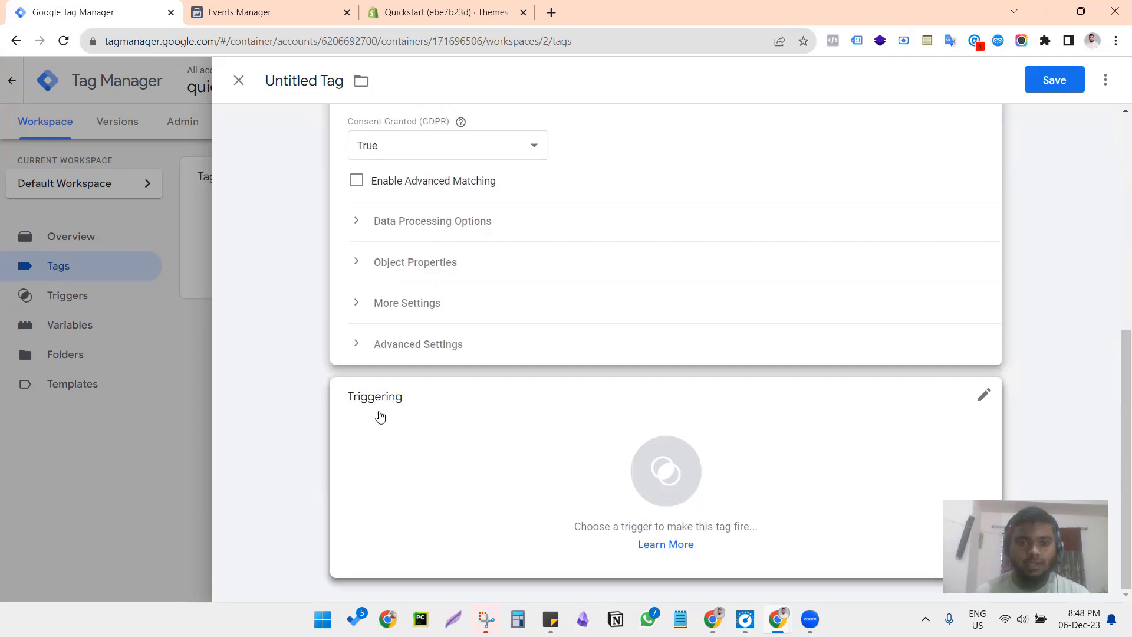
{"action": "left_click", "coordinate": [460, 482]}
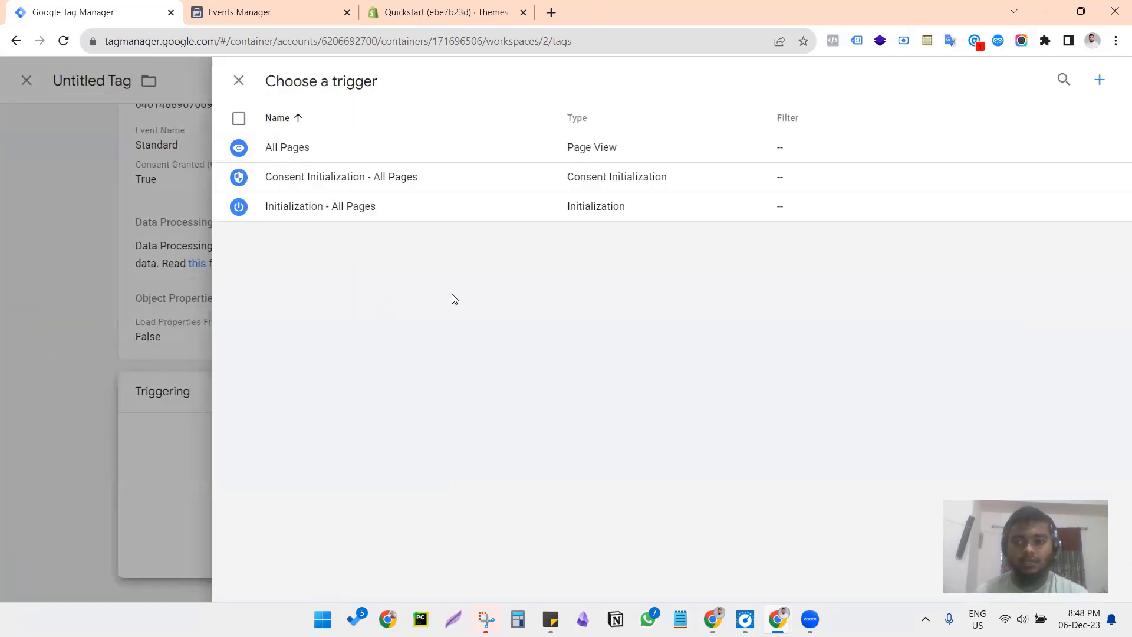
{"action": "left_click", "coordinate": [274, 148]}
{"action": "scroll", "coordinate": [477, 398], "scroll_direction": "up", "scroll_amount": 3}
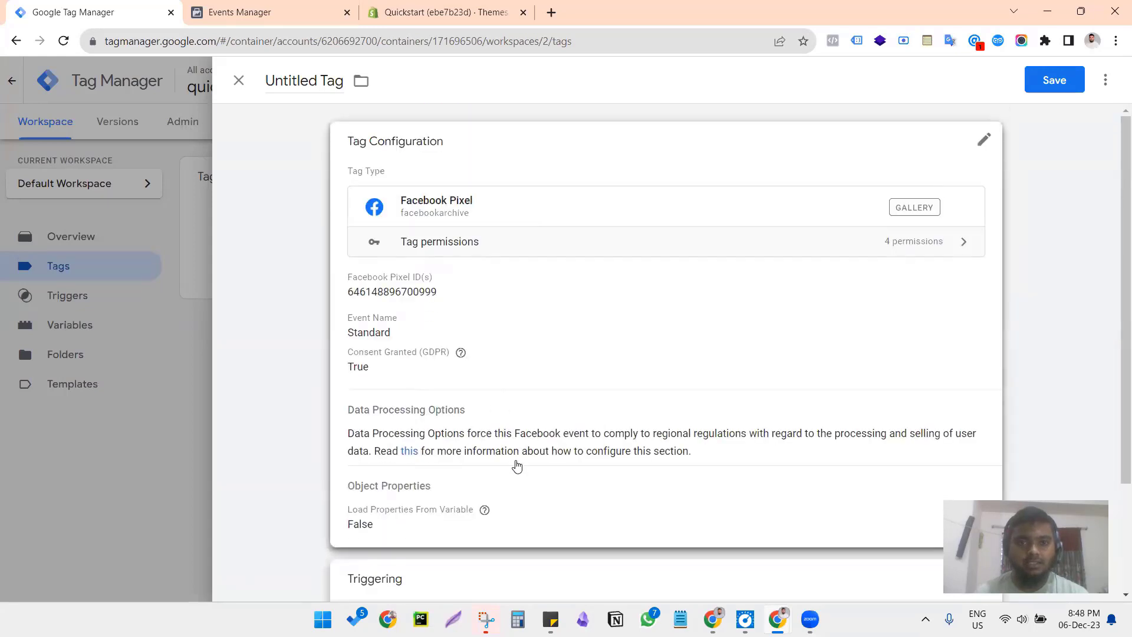
{"action": "scroll", "coordinate": [413, 365], "scroll_direction": "down", "scroll_amount": 3}
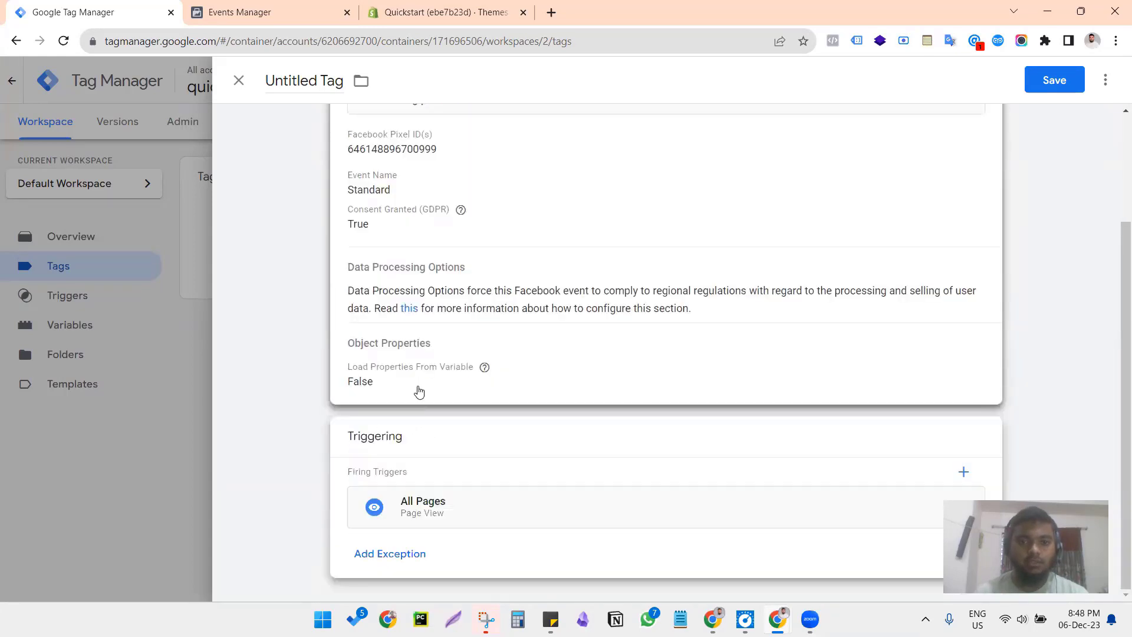
Step: Rename the untitled tag as FB Pixel/Data Set ID - Tag
{"action": "scroll", "coordinate": [417, 386], "scroll_direction": "up", "scroll_amount": 3}
{"action": "left_click", "coordinate": [313, 80]}
{"action": "left_click_drag", "start_coordinate": [322, 81], "coordinate": [152, 94]}
{"action": "double_click", "coordinate": [302, 77]}
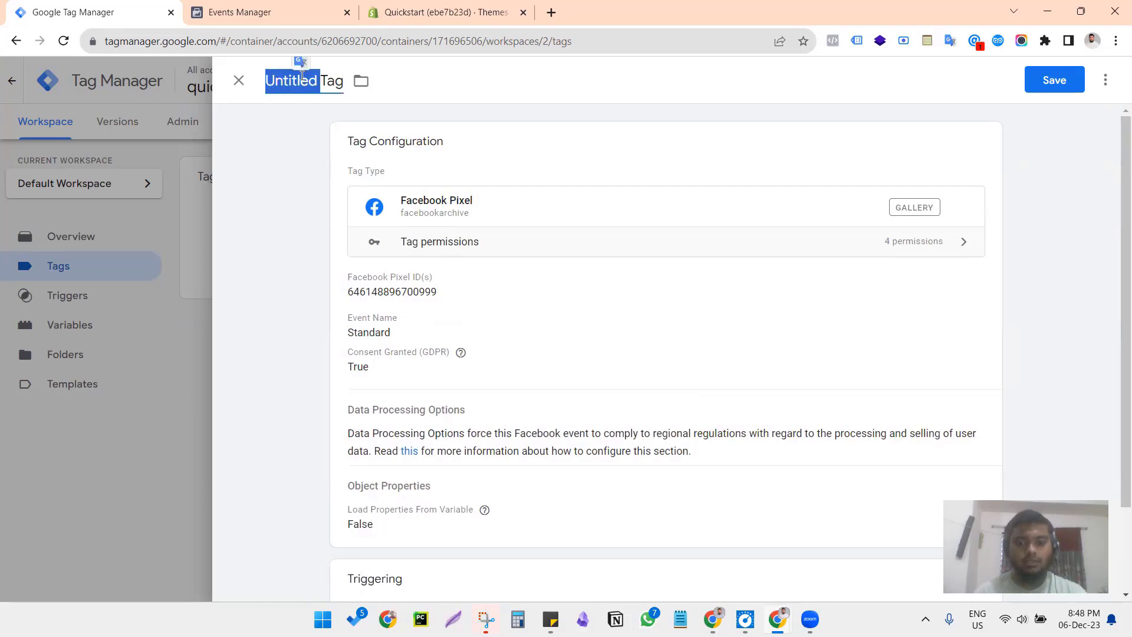
{"action": "type", "text": "FB Pixe"}
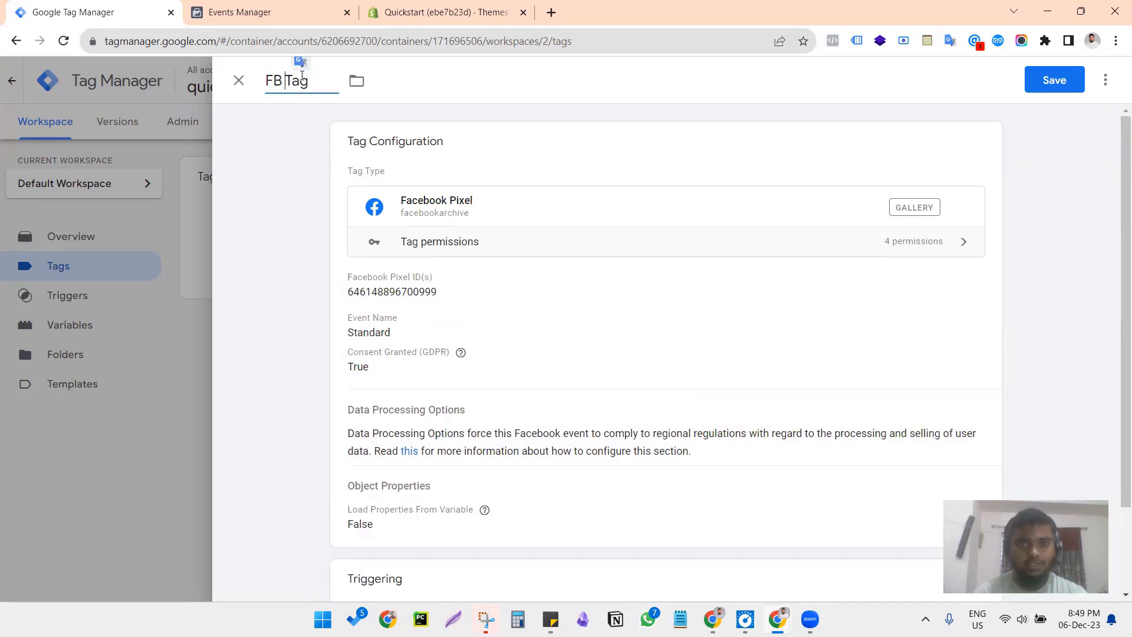
{"action": "type", "text": "l/Data"}
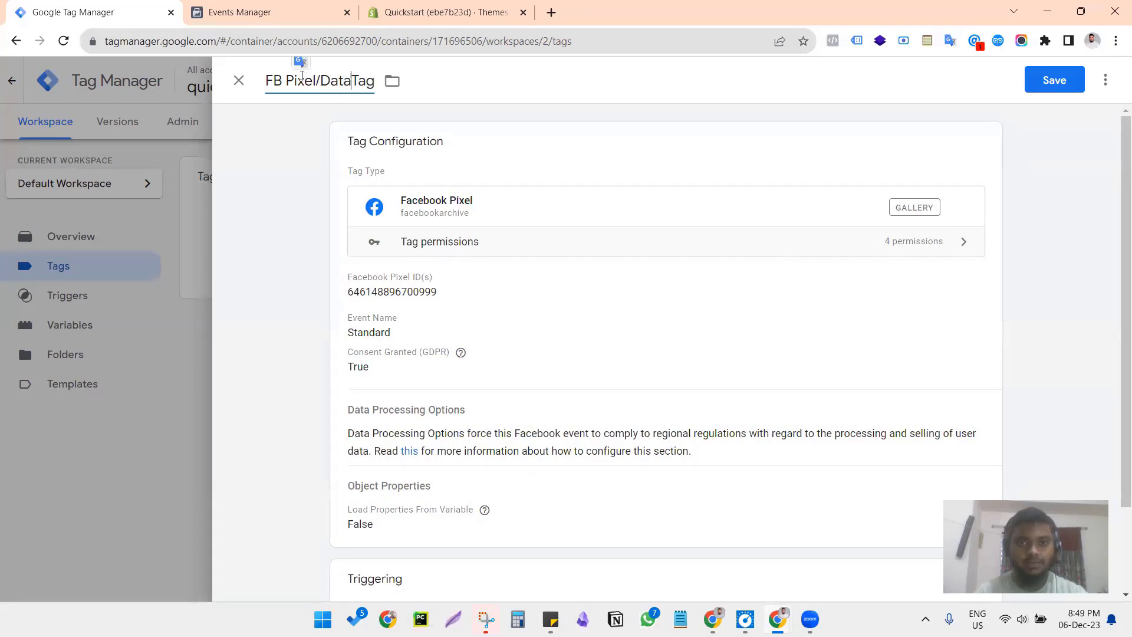
{"action": "type", "text": " Set ID"}
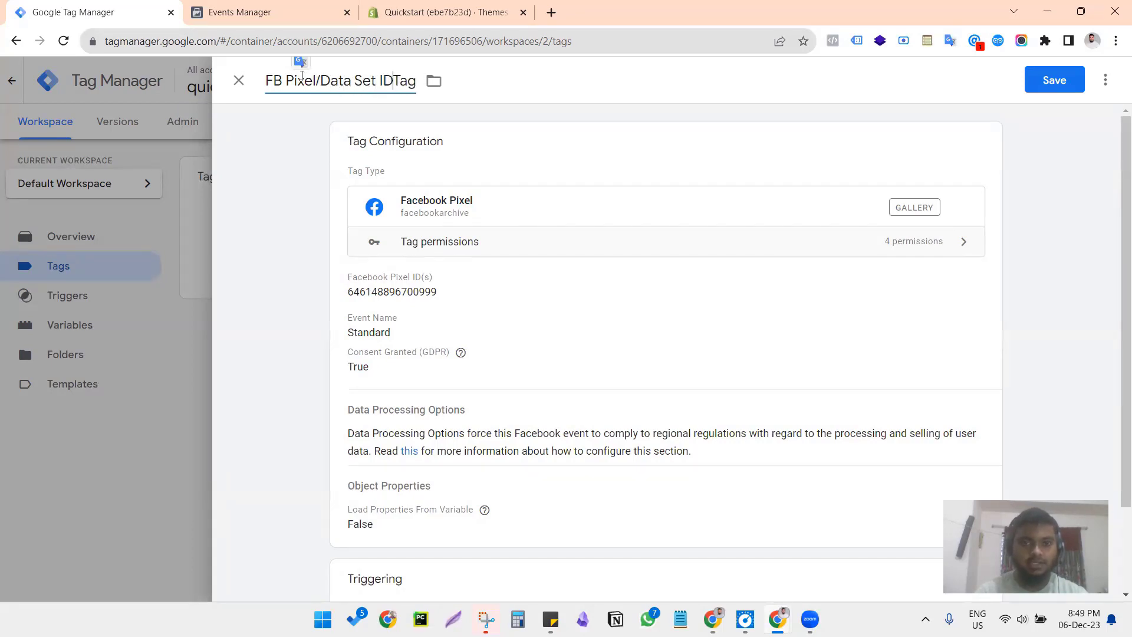
{"action": "type", "text": " -"}
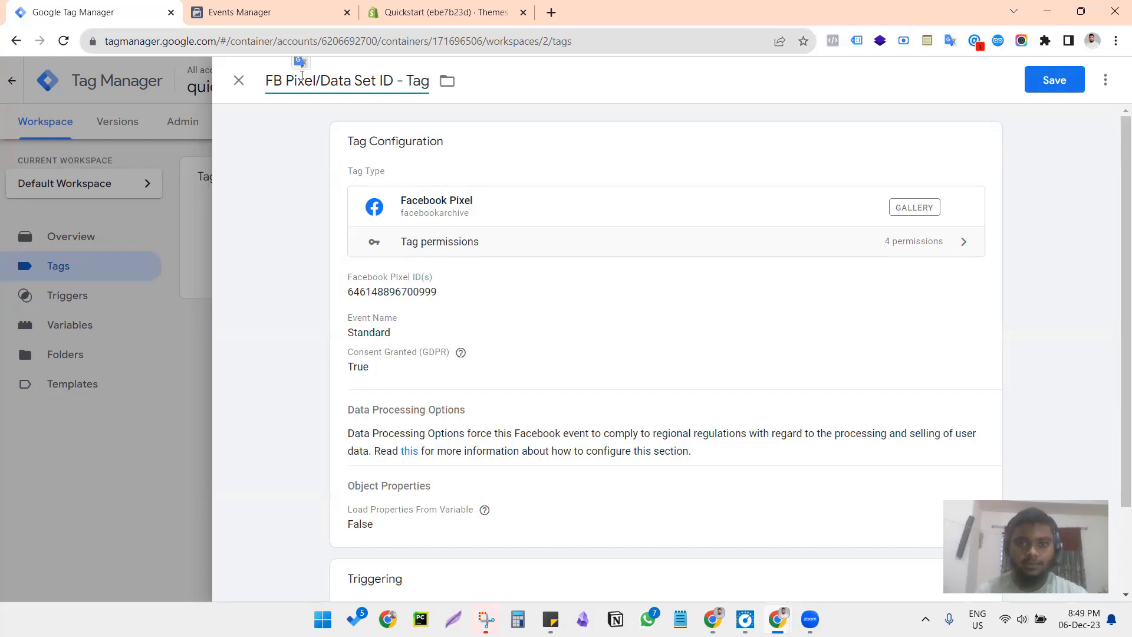
Step: Extend the tag's name to FB Pixel/Data Set ID (Pageview) - Tag and save the tag
{"action": "key", "text": "BackSpace"}
{"action": "key", "text": "BackSpace"}
{"action": "type", "text": "(P"}
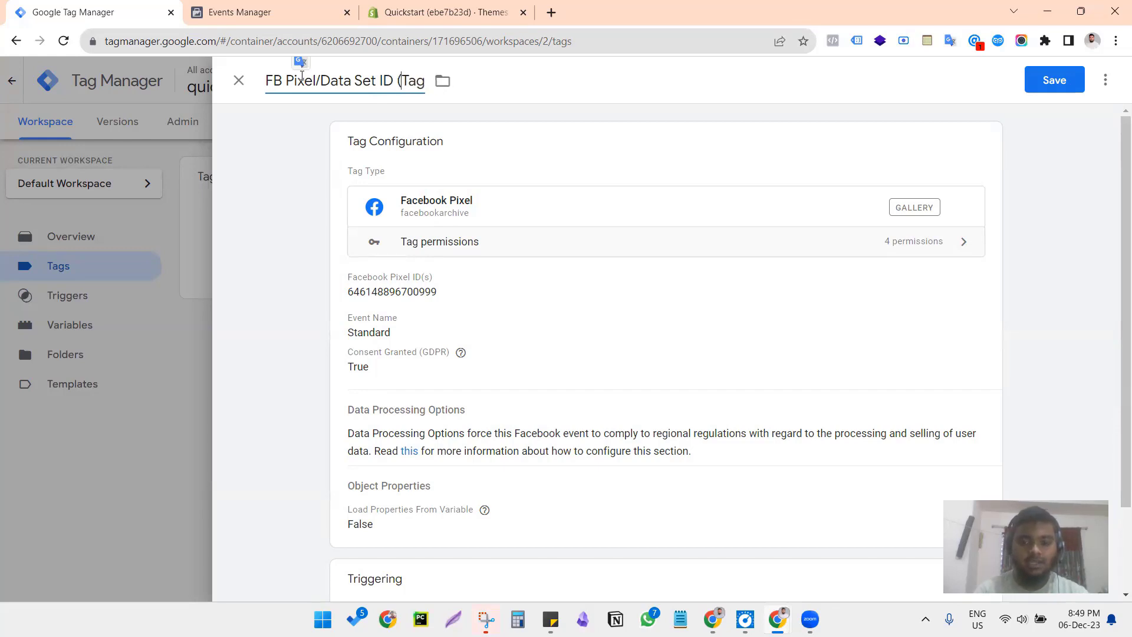
{"action": "type", "text": "ageview) "}
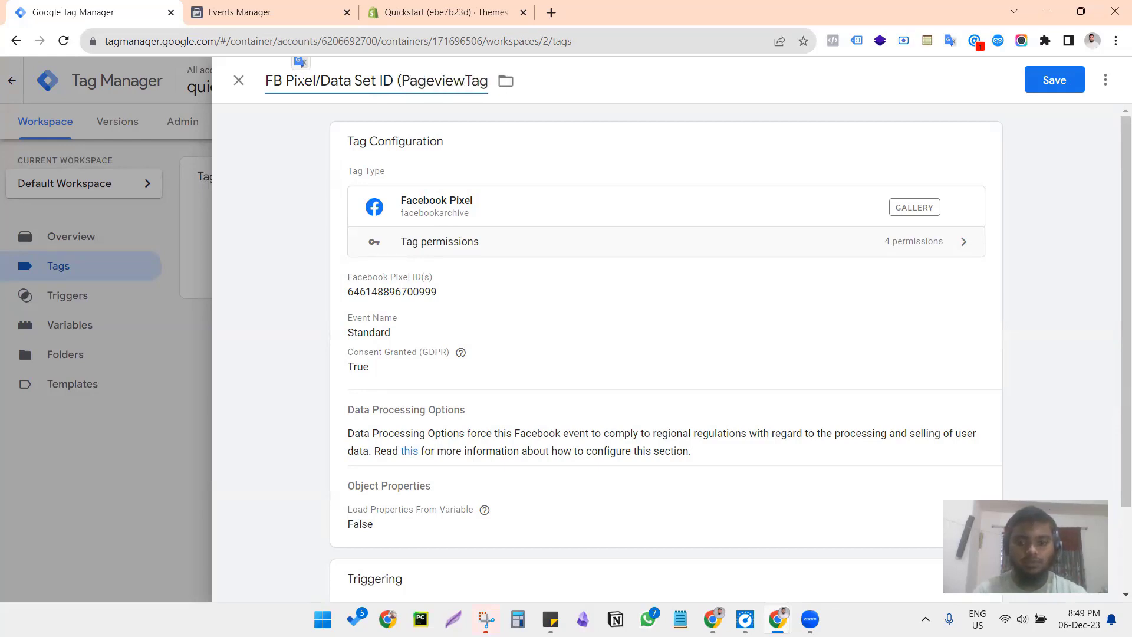
{"action": "type", "text": "-"}
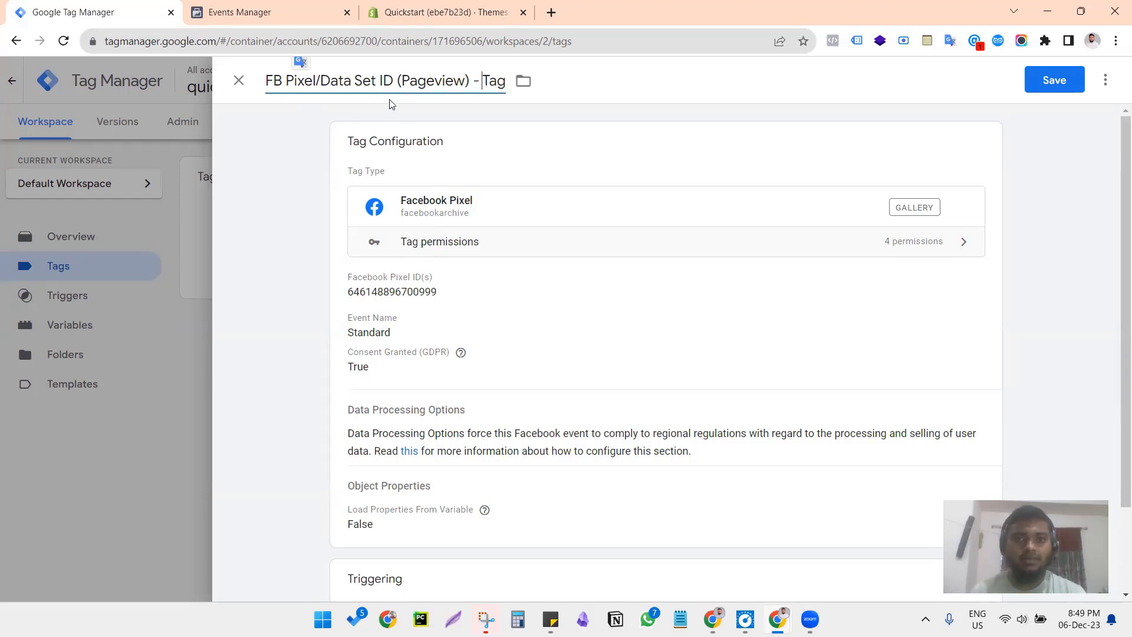
{"action": "left_click_drag", "start_coordinate": [398, 84], "coordinate": [474, 82]}
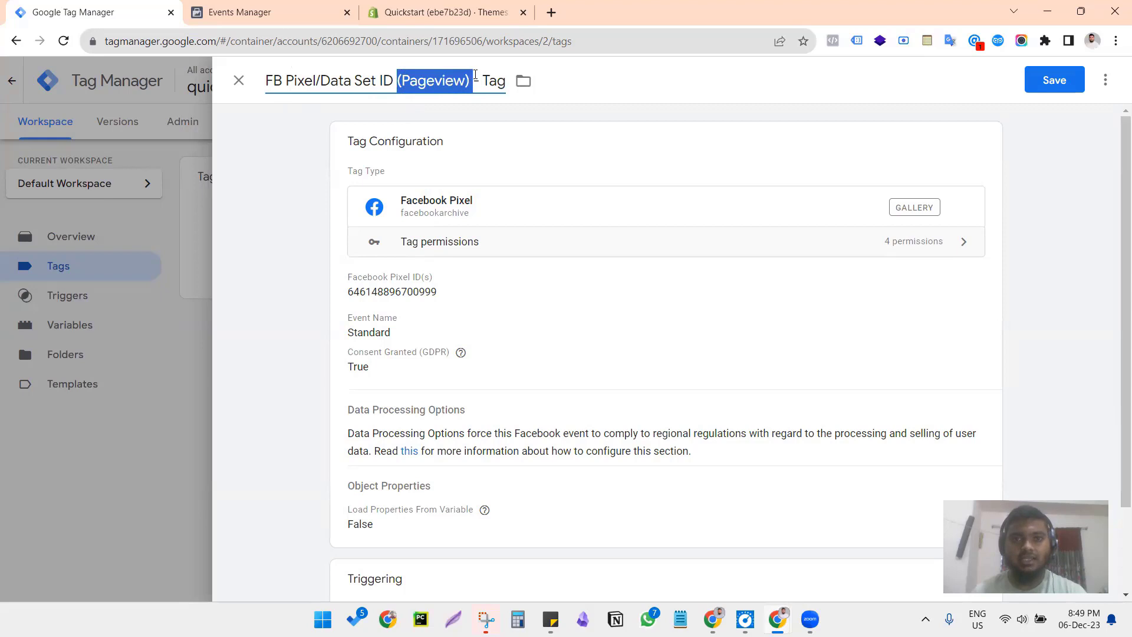
{"action": "left_click", "coordinate": [299, 251]}
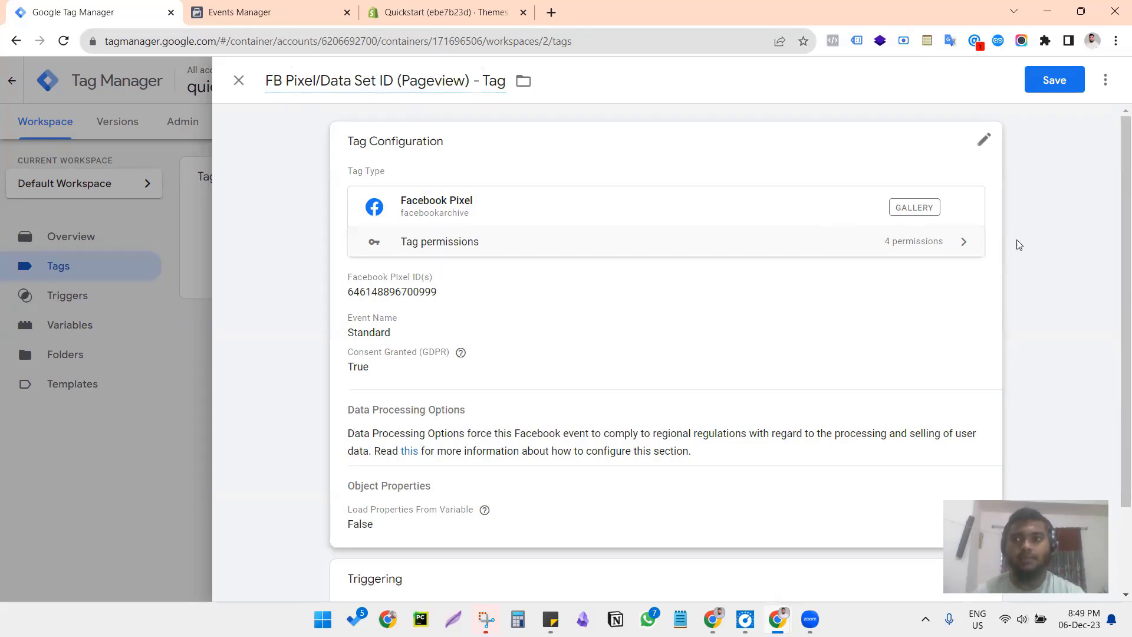
{"action": "left_click", "coordinate": [1053, 80]}
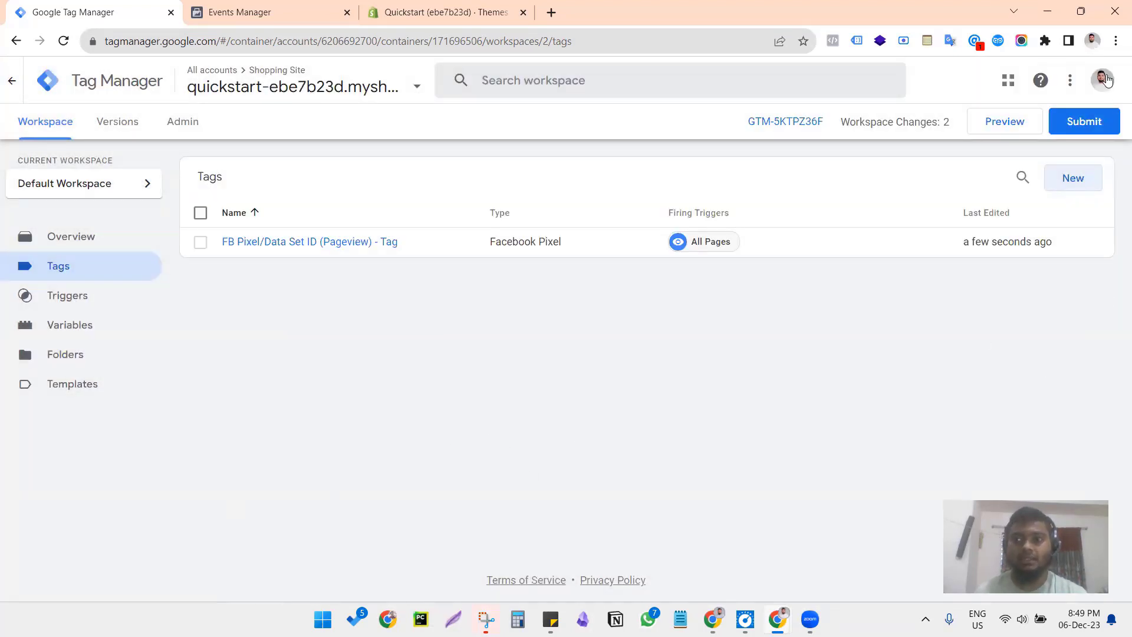
Step: Submit the workspace changes and publish them live as a version named FB Pixel setup
{"action": "left_click", "coordinate": [1087, 122]}
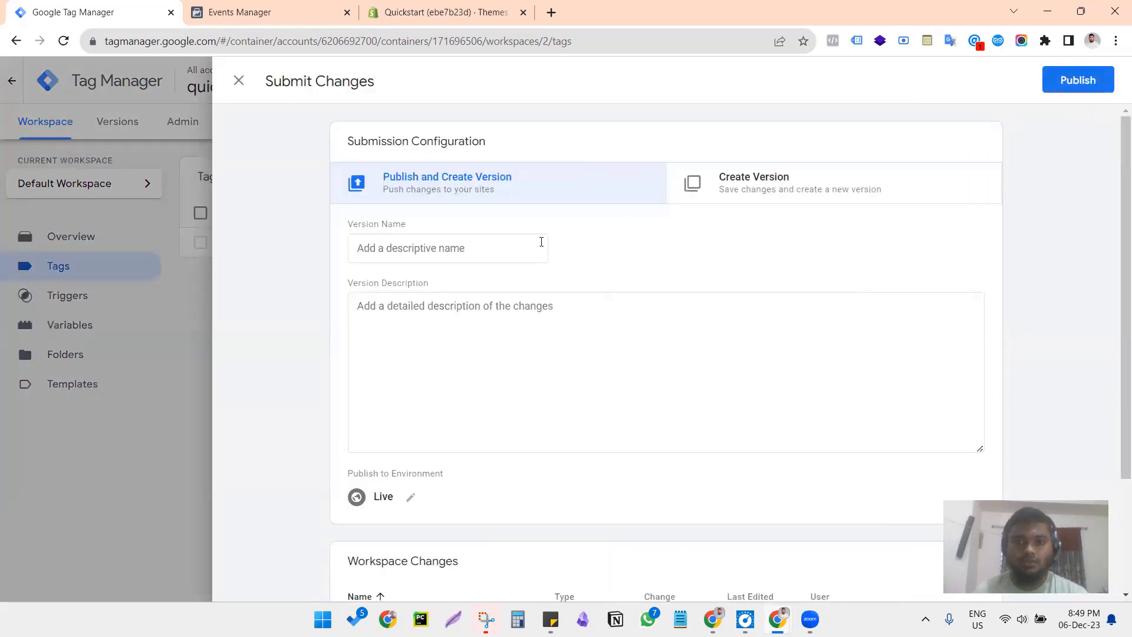
{"action": "left_click", "coordinate": [486, 249]}
{"action": "left_click", "coordinate": [395, 279]}
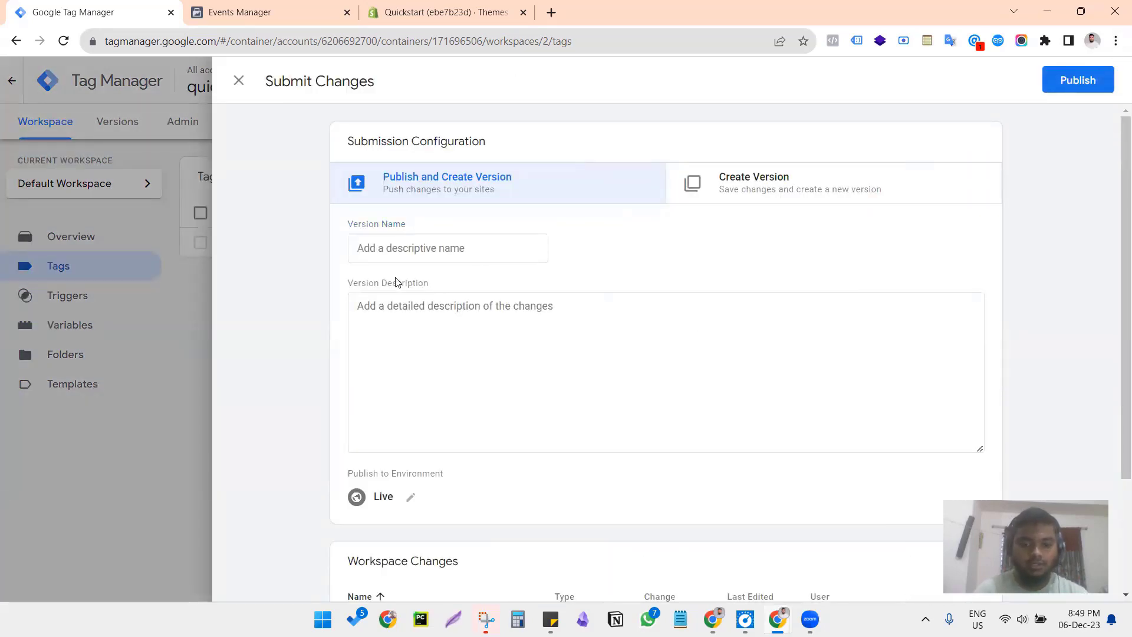
{"action": "left_click", "coordinate": [400, 235]}
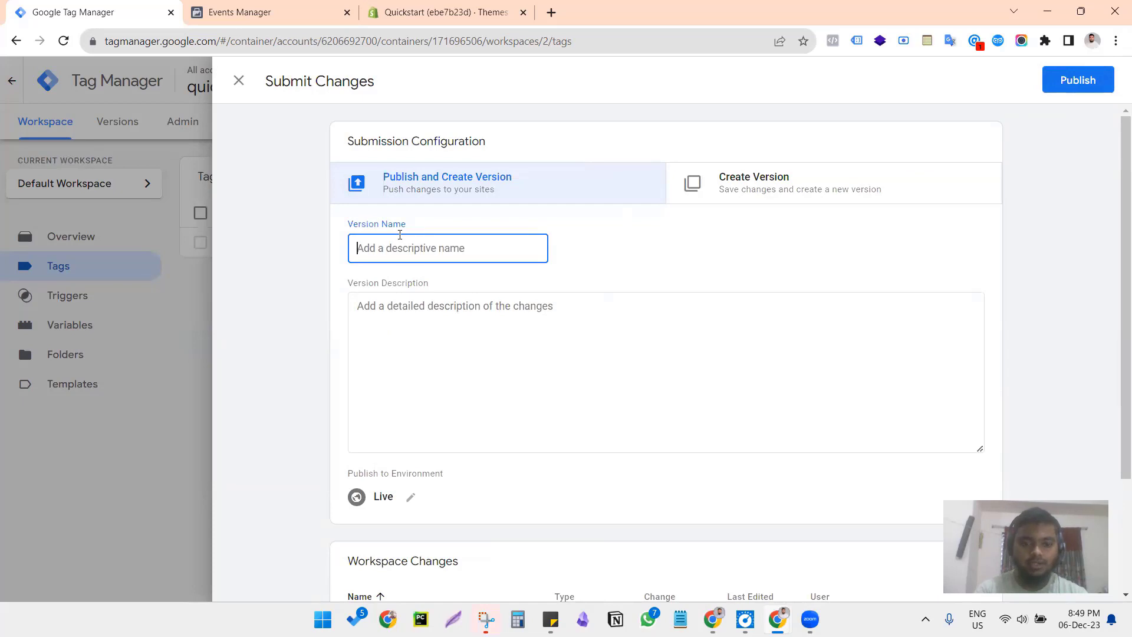
{"action": "type", "text": "FB Pixel setu"}
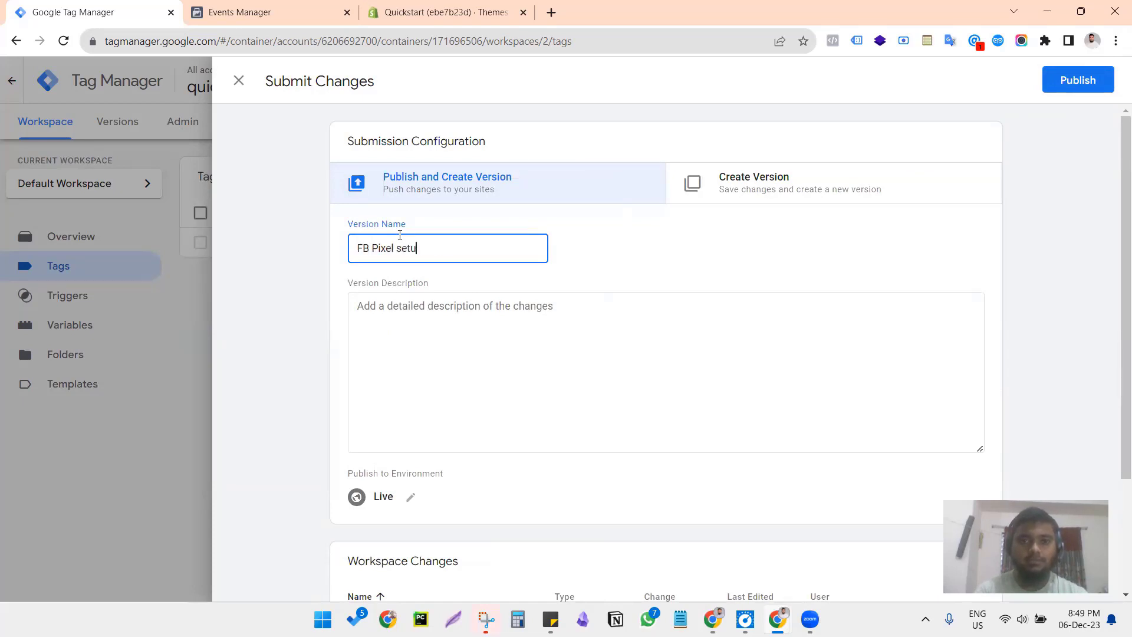
{"action": "type", "text": "p"}
{"action": "left_click", "coordinate": [1090, 82]}
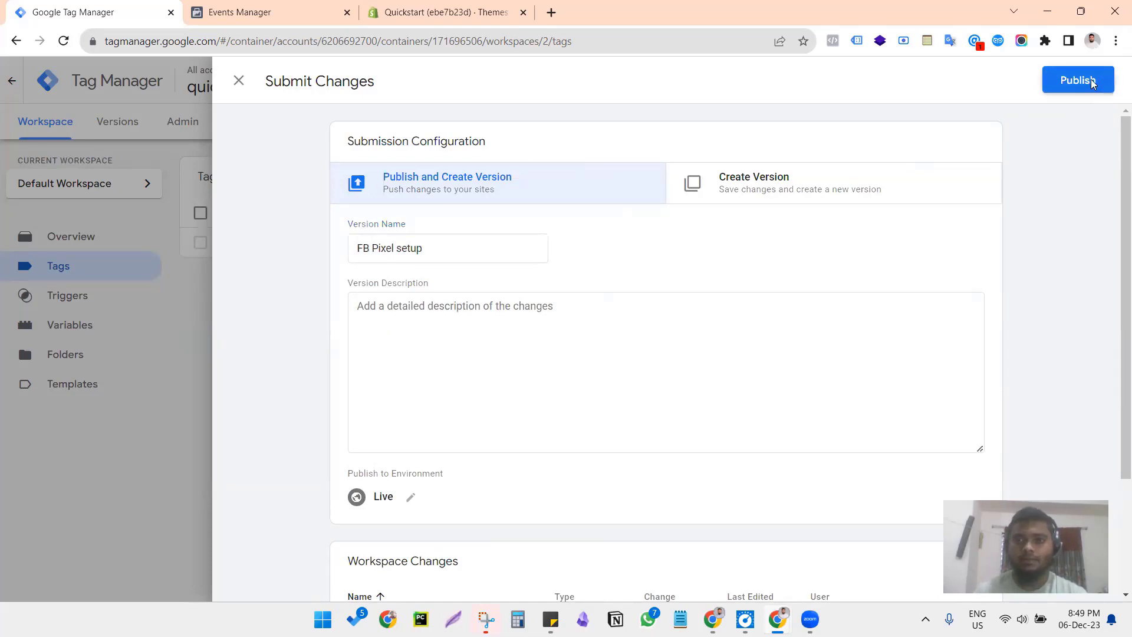
Step: In Shopify, open the online store's storefront and copy its base URL without the query string
{"action": "left_click", "coordinate": [422, 6]}
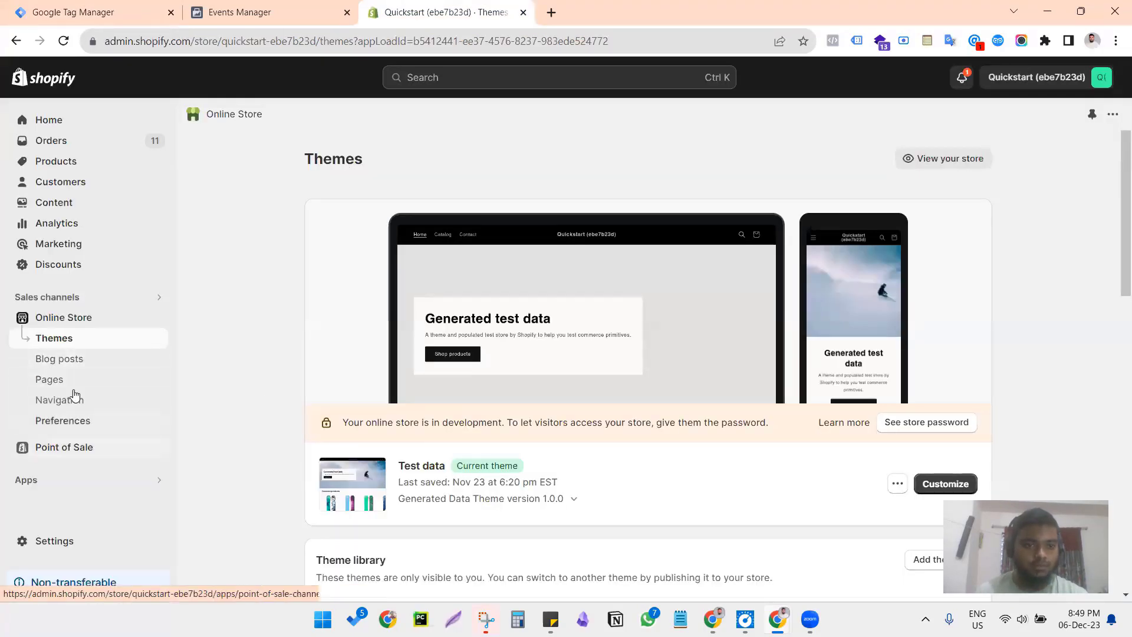
{"action": "left_click", "coordinate": [158, 318]}
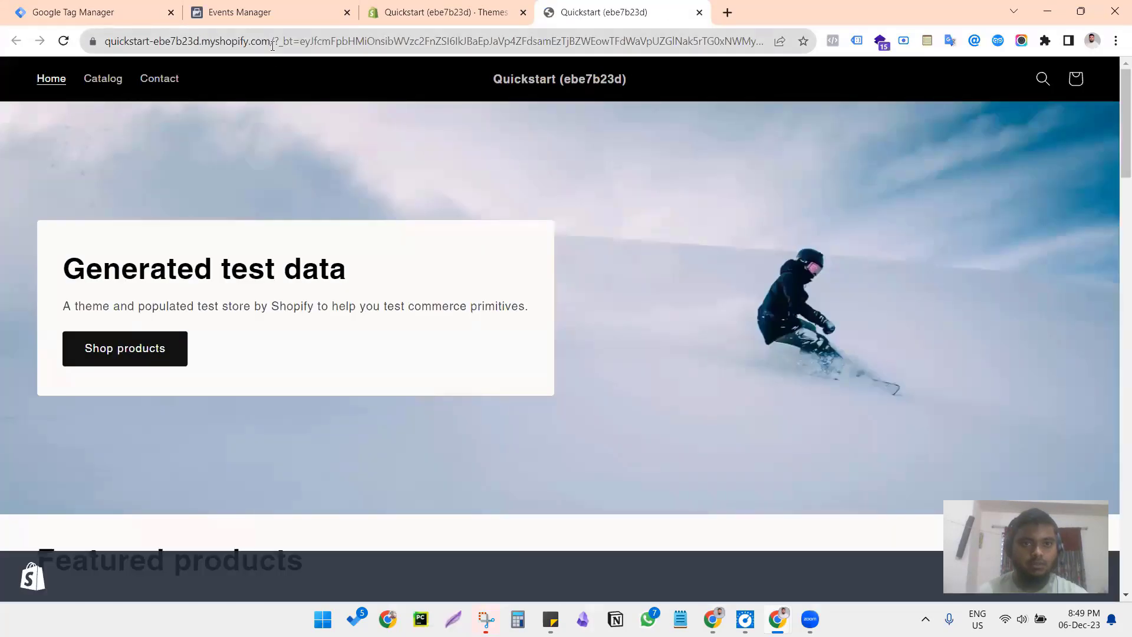
{"action": "left_click_drag", "start_coordinate": [272, 45], "coordinate": [40, 118]}
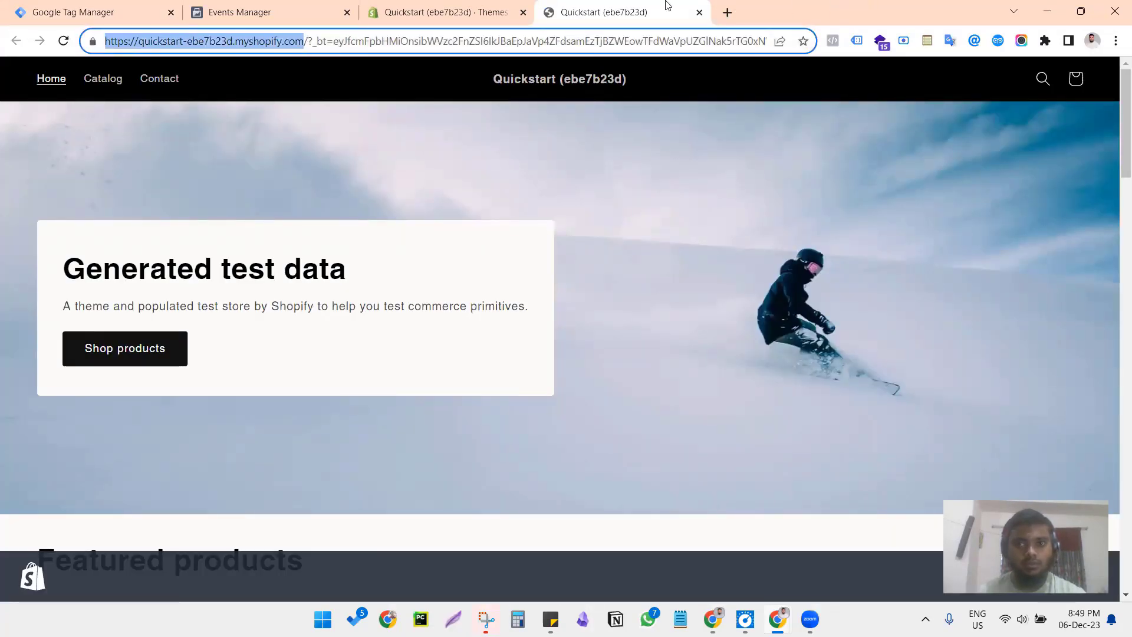
{"action": "key", "text": "ctrl+w"}
Step: Return to the container's default workspace in Google Tag Manager and launch its preview mode
{"action": "left_click", "coordinate": [127, 14]}
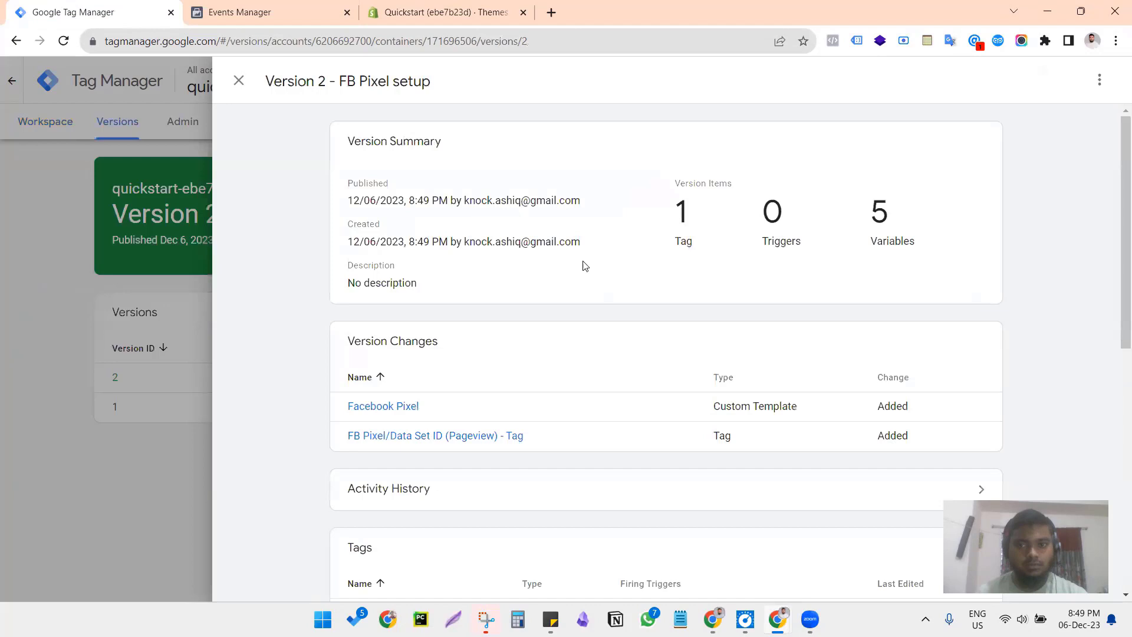
{"action": "left_click", "coordinate": [171, 298]}
{"action": "left_click", "coordinate": [18, 127]}
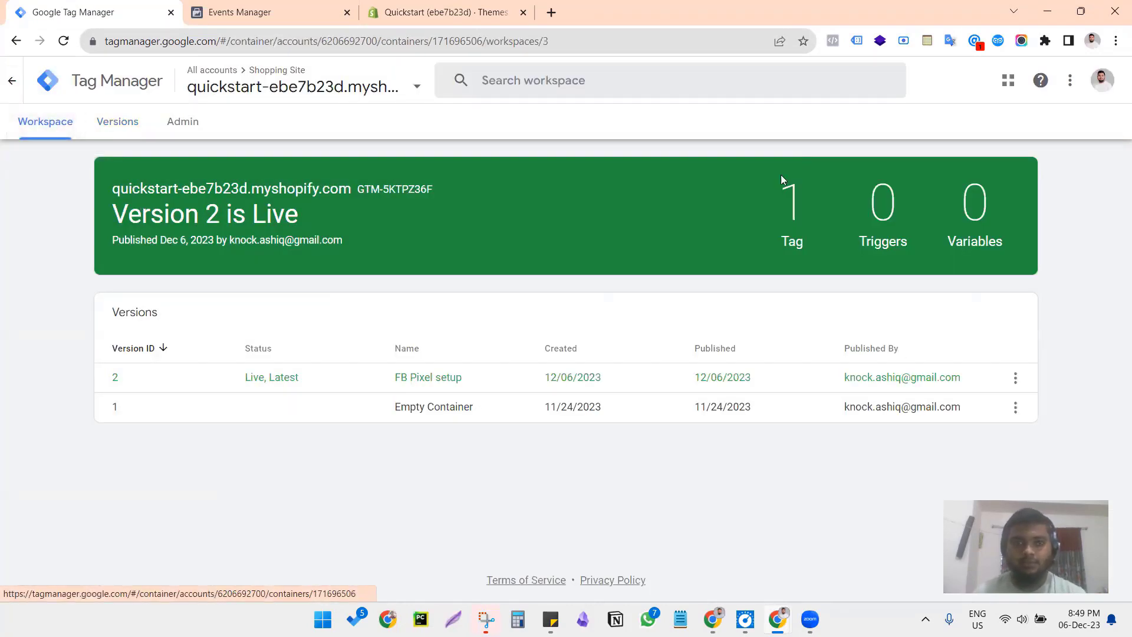
{"action": "left_click", "coordinate": [129, 131]}
{"action": "left_click", "coordinate": [15, 135]}
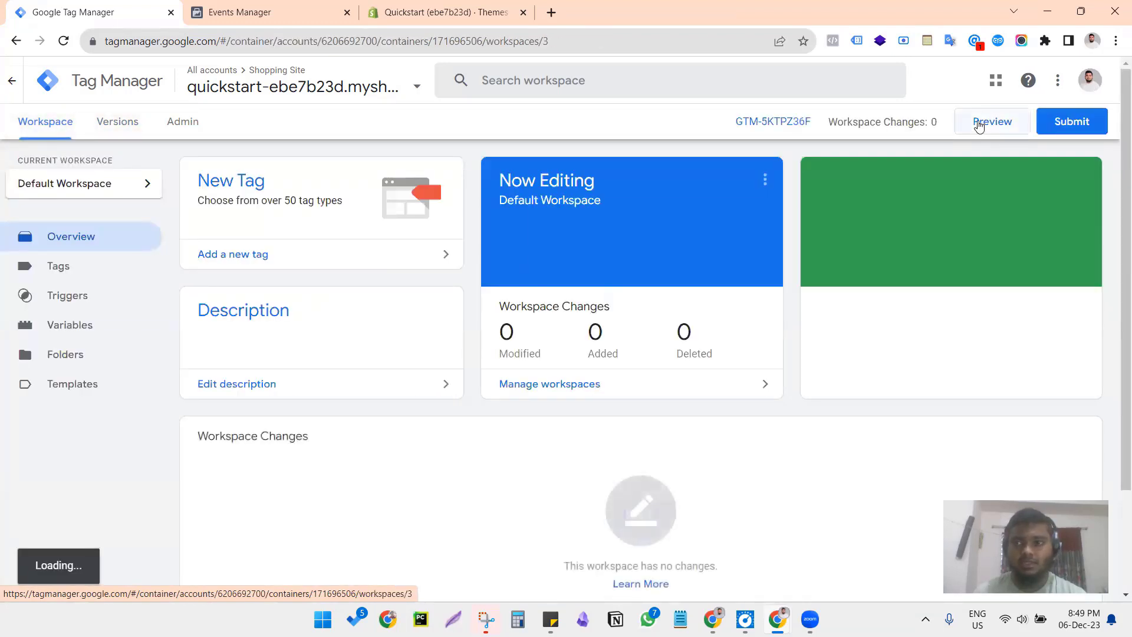
{"action": "left_click", "coordinate": [979, 124]}
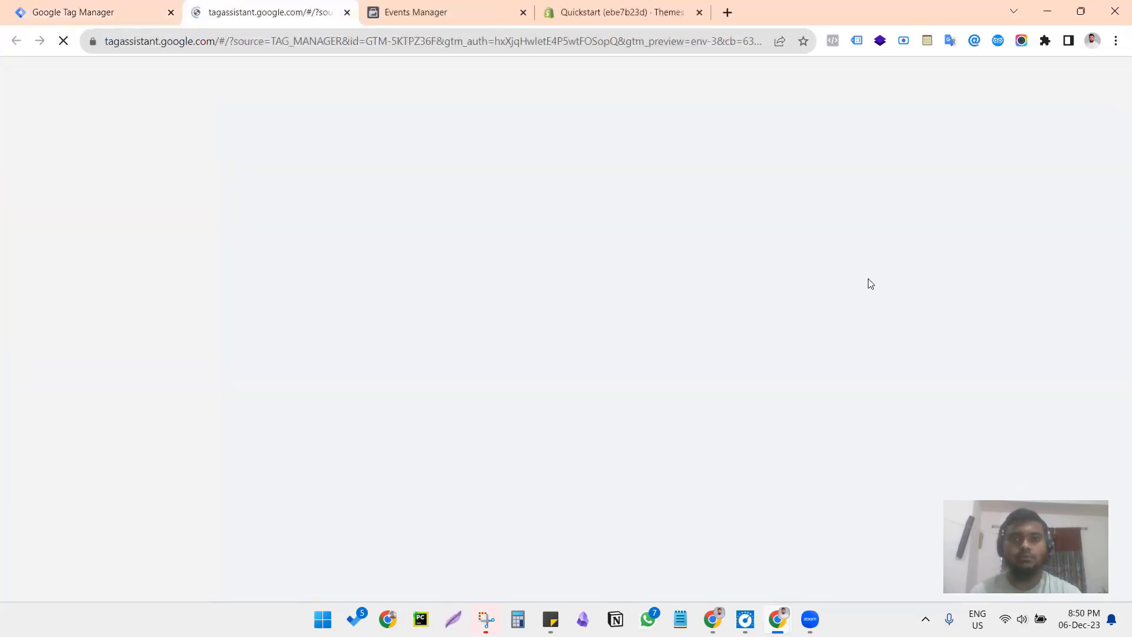
{"action": "left_click", "coordinate": [405, 3]}
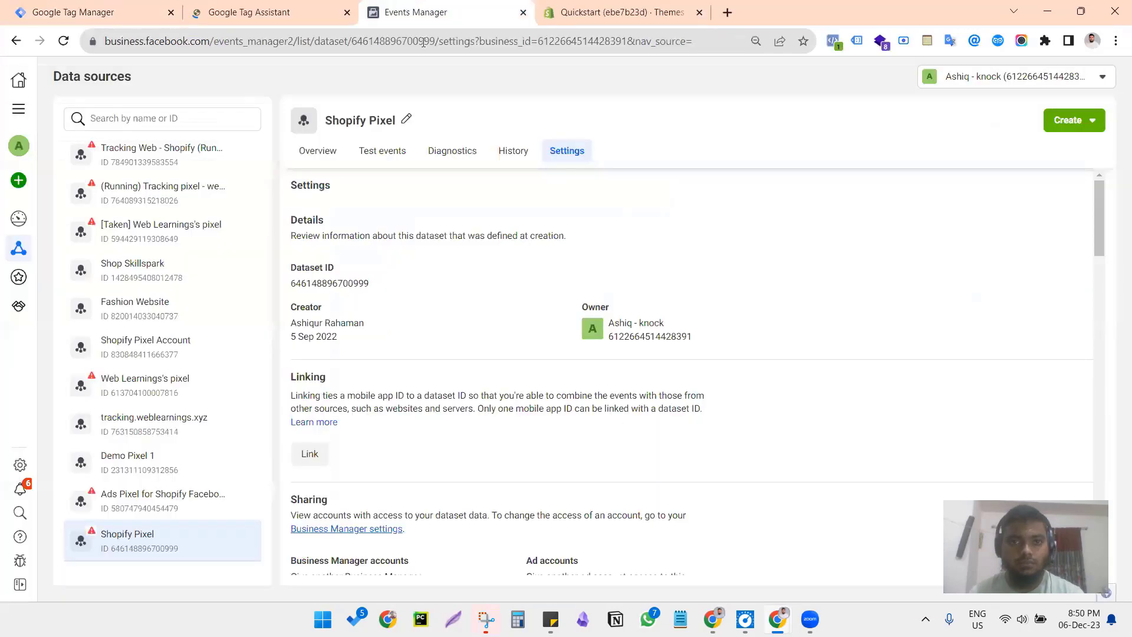
{"action": "left_click", "coordinate": [379, 164]}
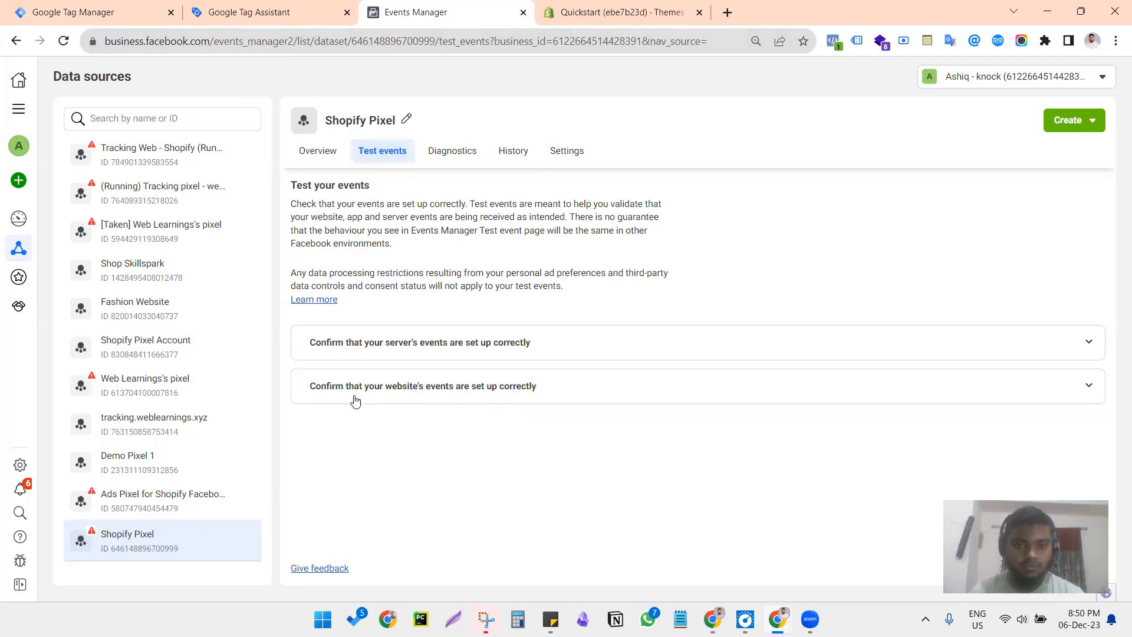
{"action": "left_click", "coordinate": [460, 394]}
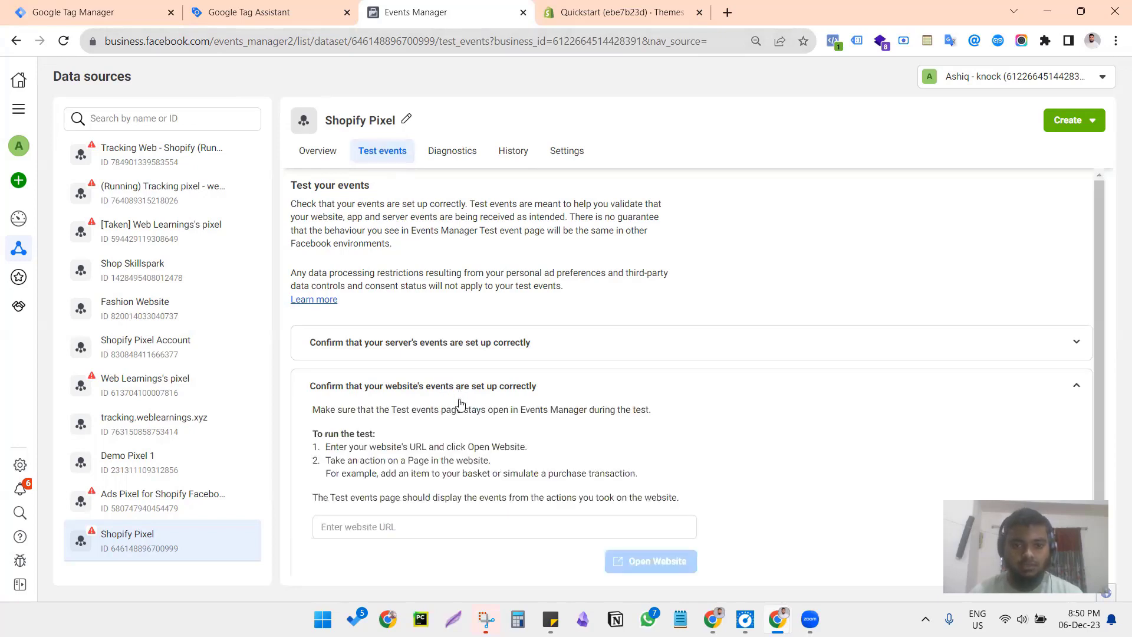
{"action": "left_click", "coordinate": [436, 526]}
{"action": "type", "text": "https://quickstart-ebe7b23d.myshopify.com/"}
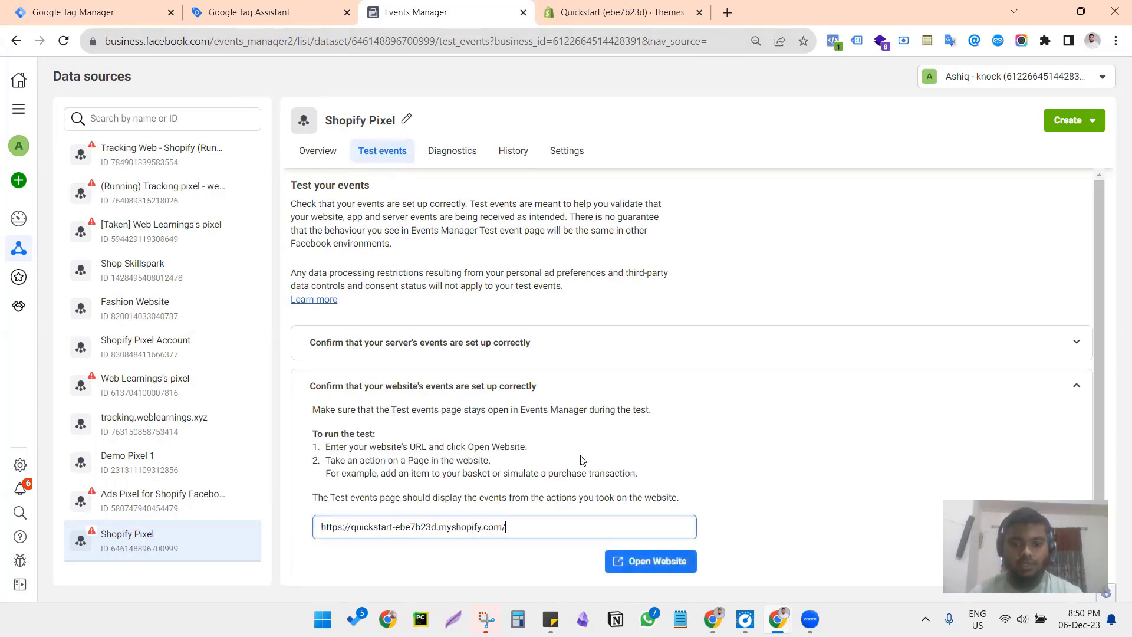
{"action": "scroll", "coordinate": [379, 484], "scroll_direction": "down", "scroll_amount": 1}
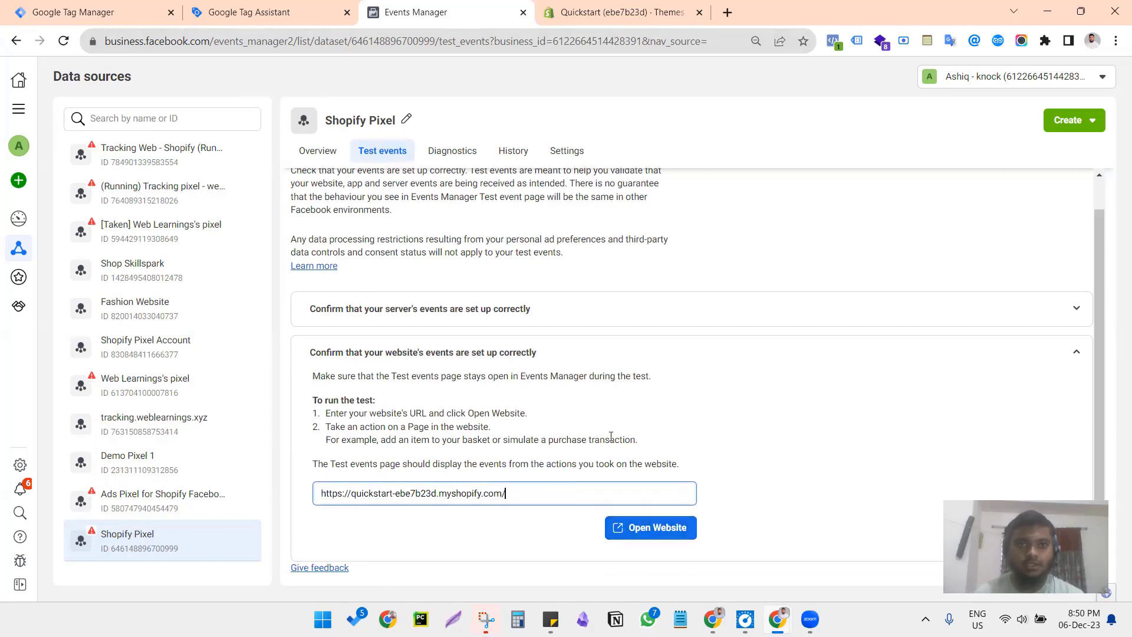
{"action": "left_click", "coordinate": [265, 11]}
{"action": "left_click", "coordinate": [557, 422]}
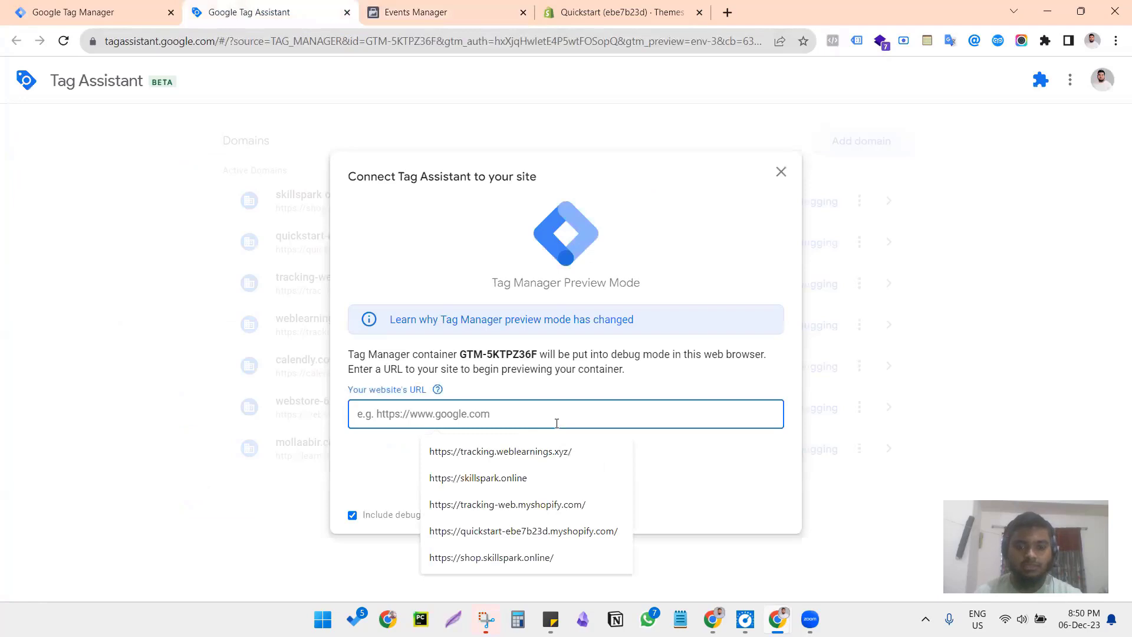
{"action": "type", "text": "https://quickstart-ebe7b23d.myshopify.com/"}
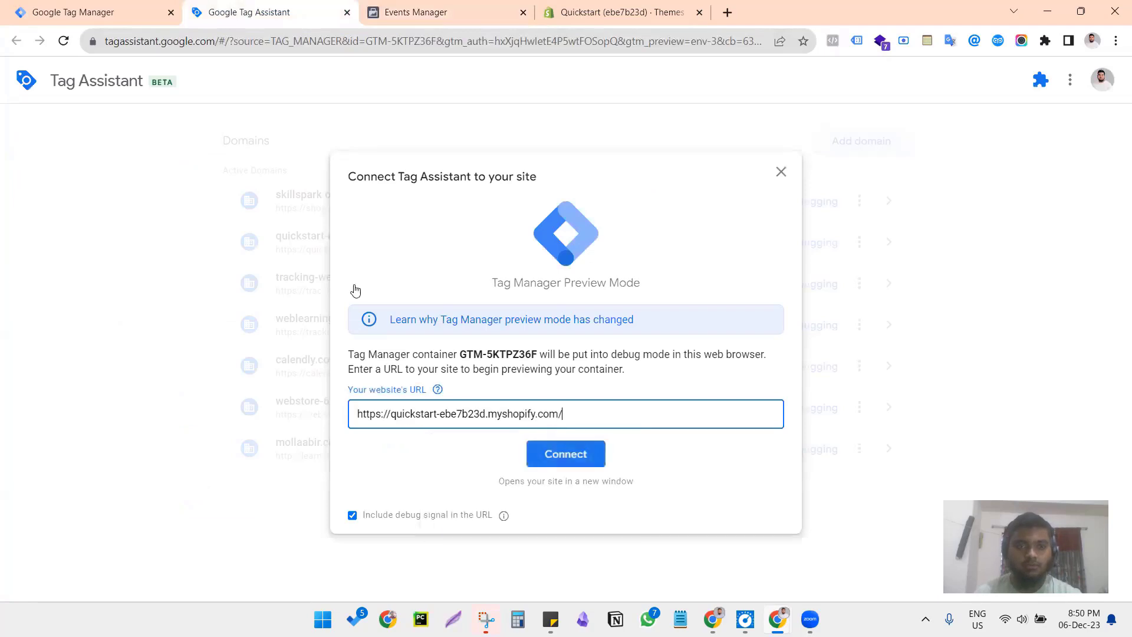
{"action": "left_click", "coordinate": [567, 455]}
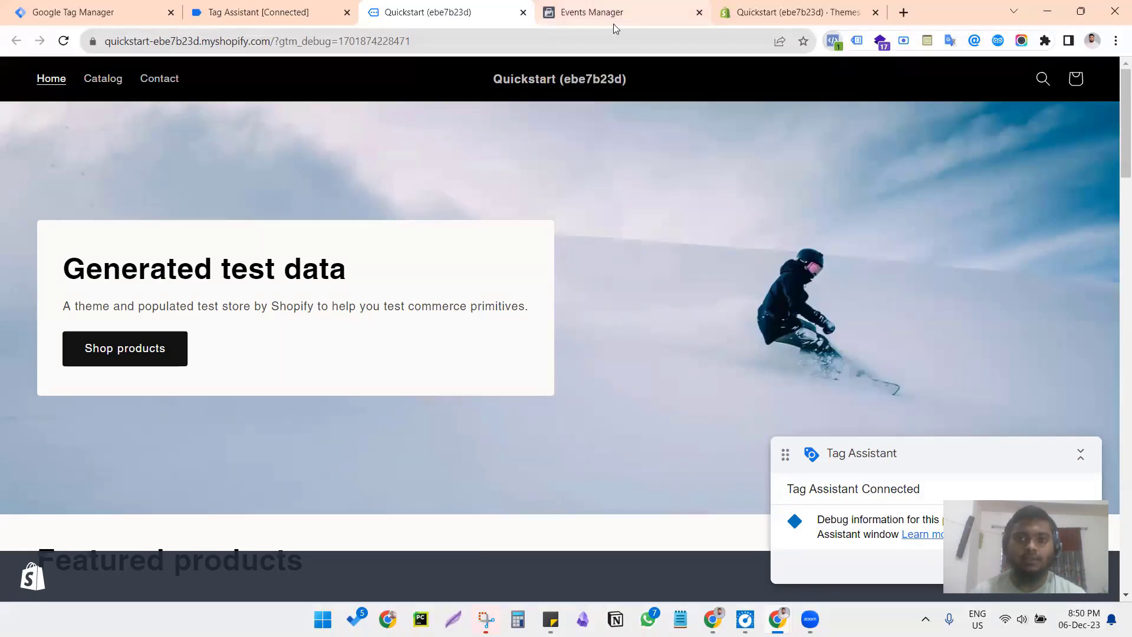
Step: Check the Shopify Pixel's received test events and its dataset ID in Events Manager
{"action": "left_click", "coordinate": [592, 12]}
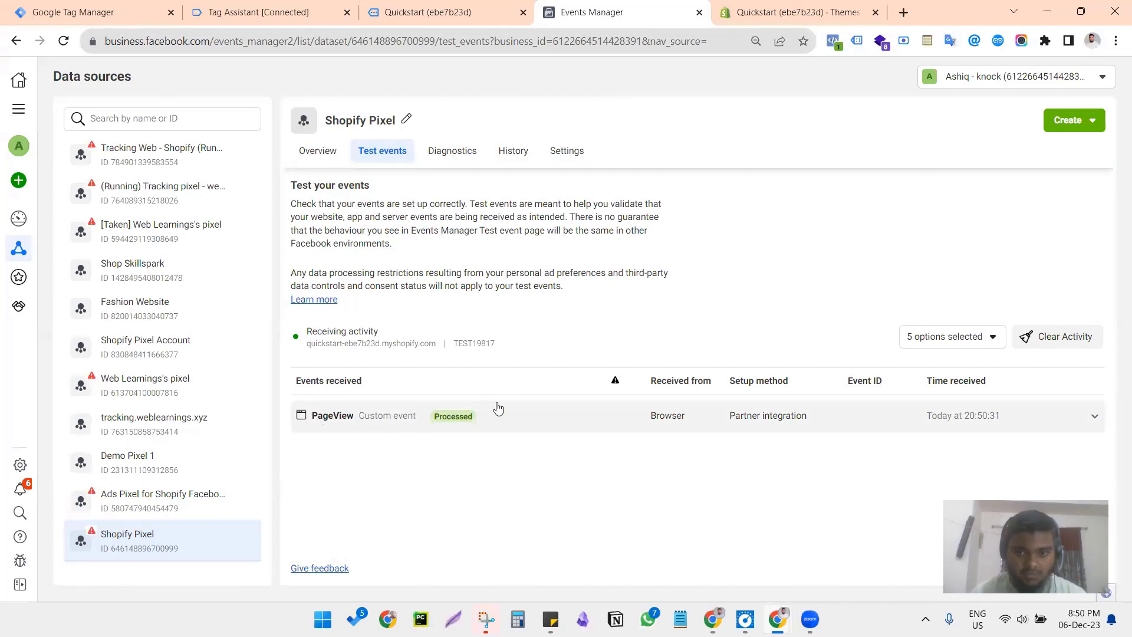
{"action": "left_click", "coordinate": [560, 155]}
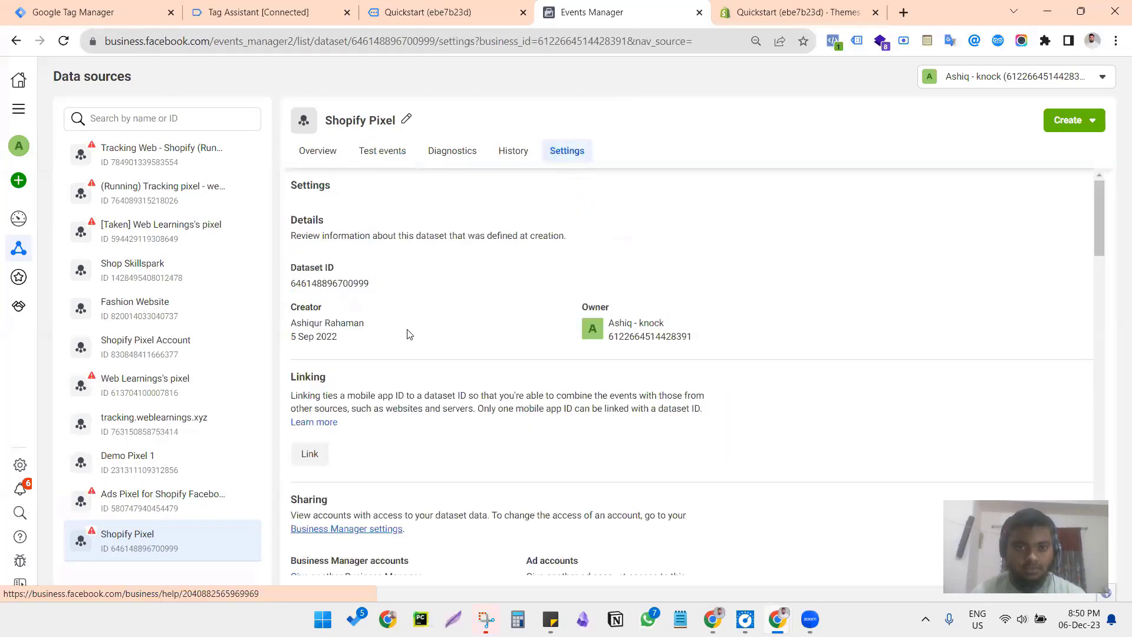
{"action": "left_click", "coordinate": [406, 23]}
{"action": "left_click", "coordinate": [643, 22]}
{"action": "left_click", "coordinate": [380, 152]}
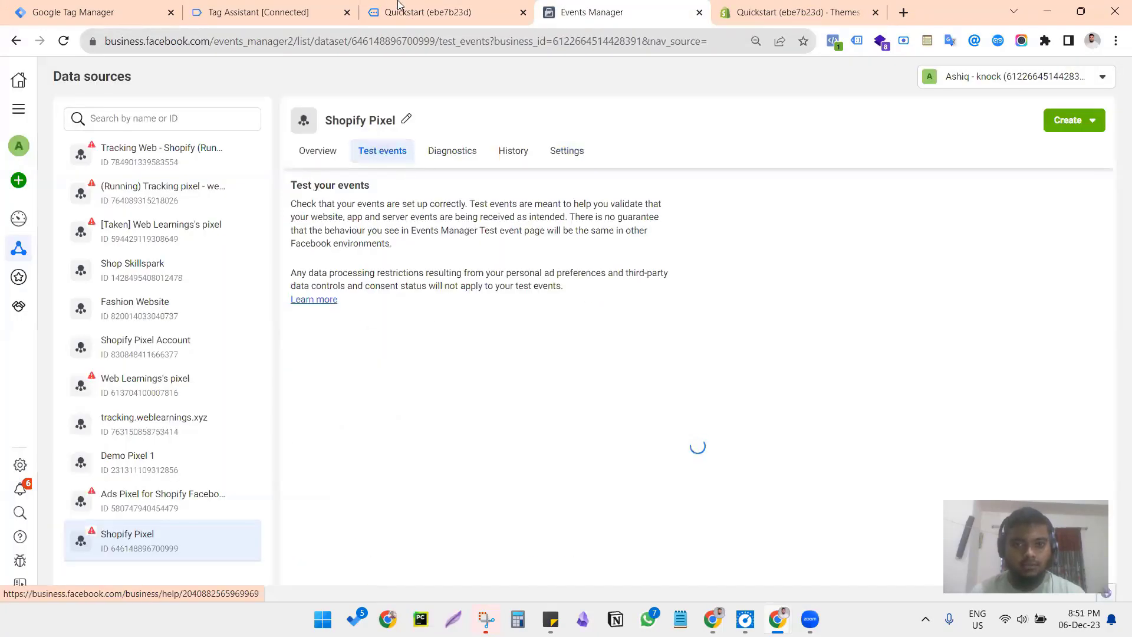
Step: Inspect the pixel ID and events that Meta Pixel Helper detects on the storefront
{"action": "left_click", "coordinate": [428, 12]}
{"action": "left_click", "coordinate": [833, 40]}
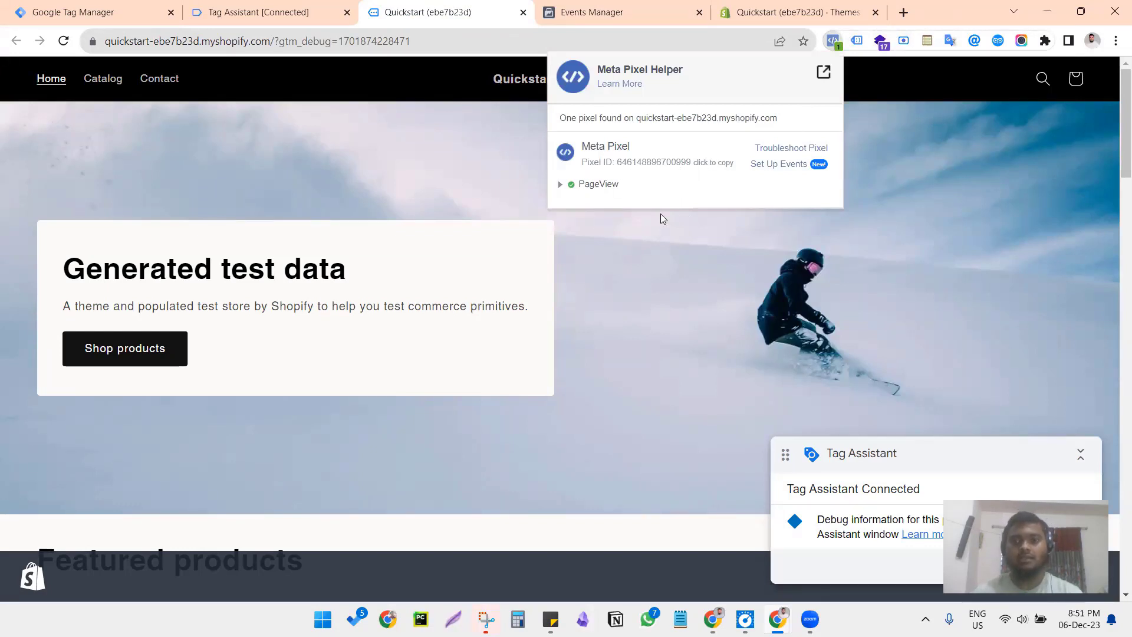
{"action": "left_click", "coordinate": [445, 240]}
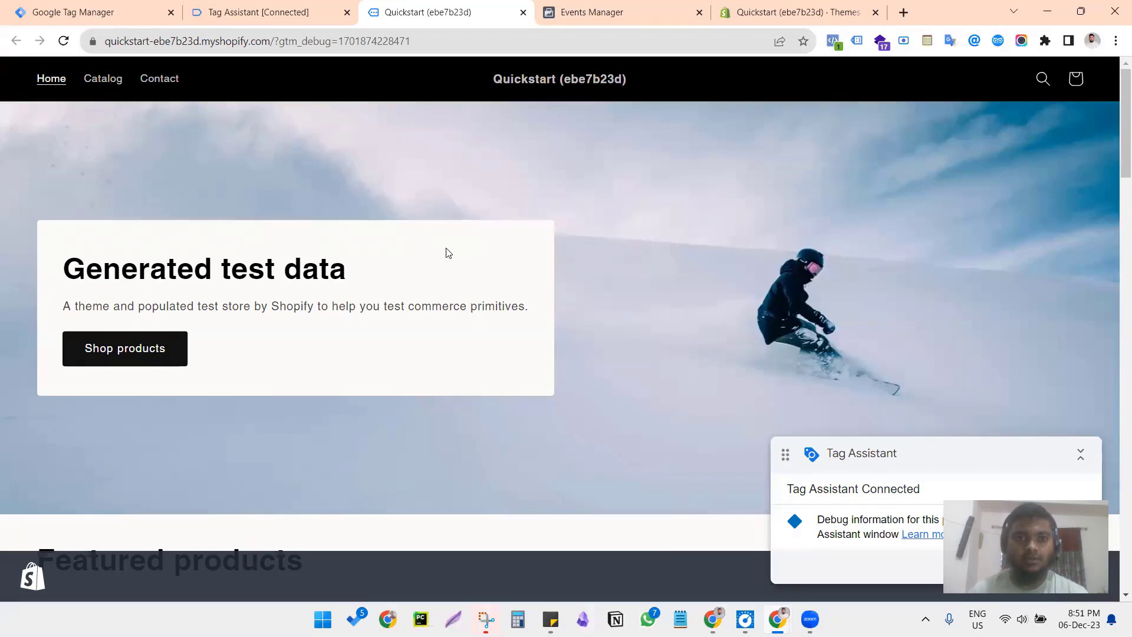
Step: Examine the fired tags in Tag Assistant's container summary for the connected store
{"action": "left_click", "coordinate": [235, 11]}
{"action": "left_click", "coordinate": [582, 328]}
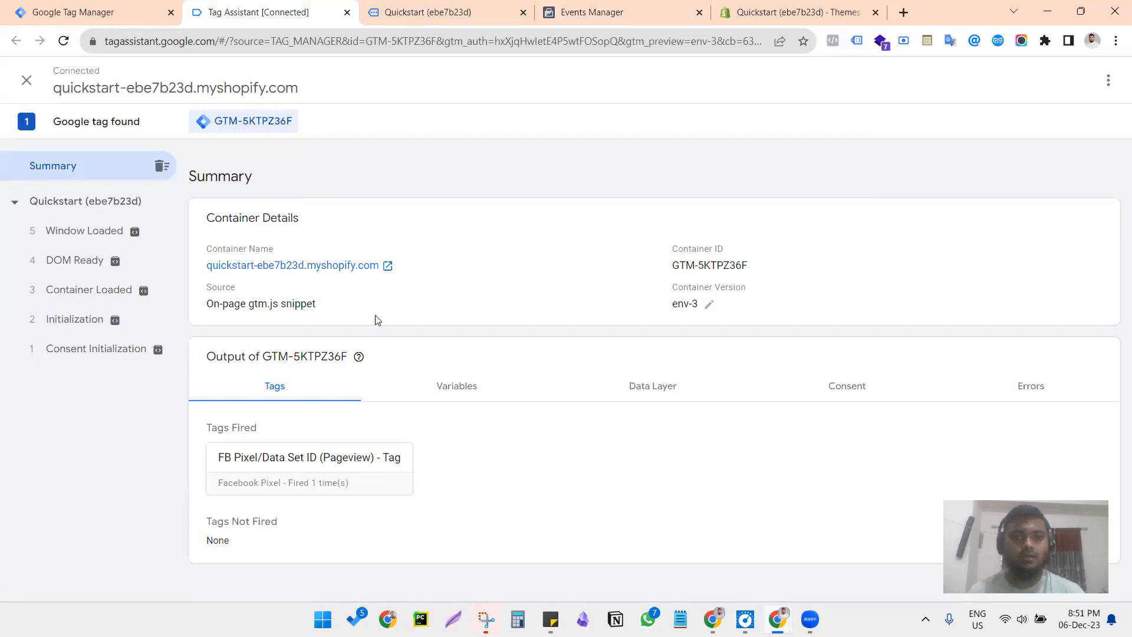
{"action": "mouse_move", "coordinate": [368, 358]}
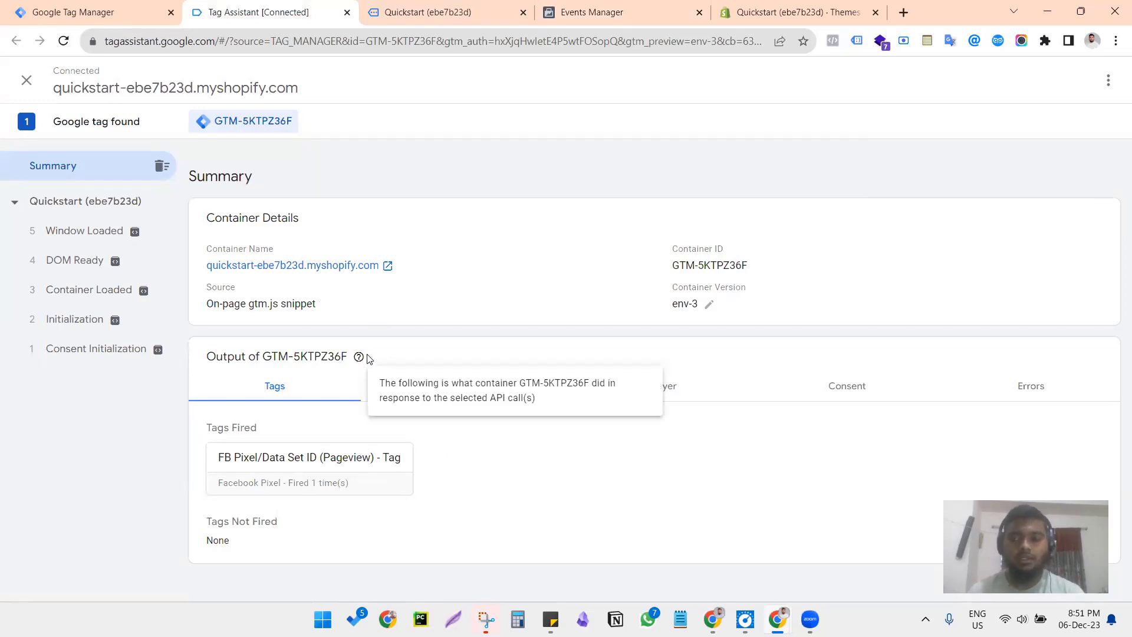